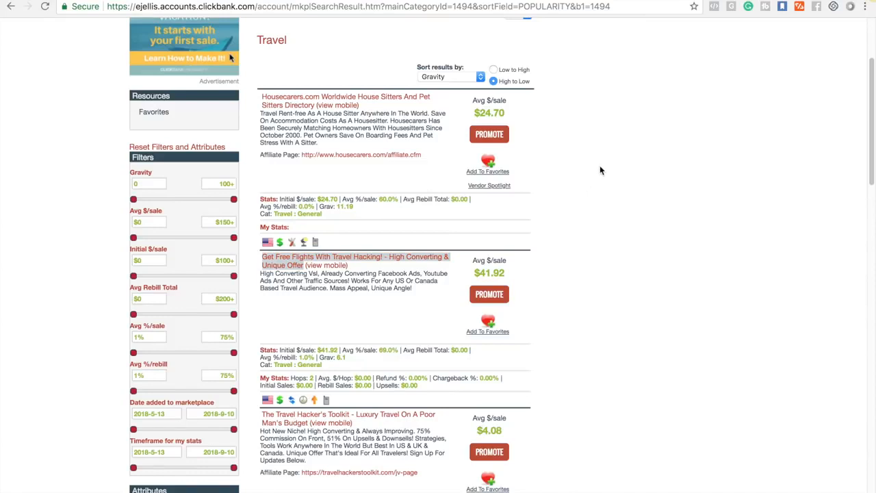
Look through the Travel category offers in the ClickBank marketplace, comparing their descriptions, average sale values and gravity.
{"action": "scroll", "coordinate": [600, 170], "scroll_direction": "up", "scroll_amount": 2}
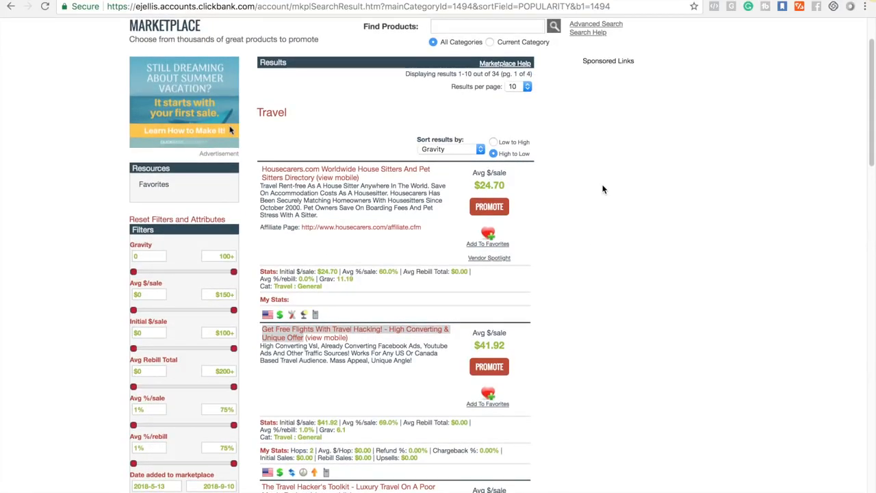
{"action": "scroll", "coordinate": [602, 189], "scroll_direction": "down", "scroll_amount": 1}
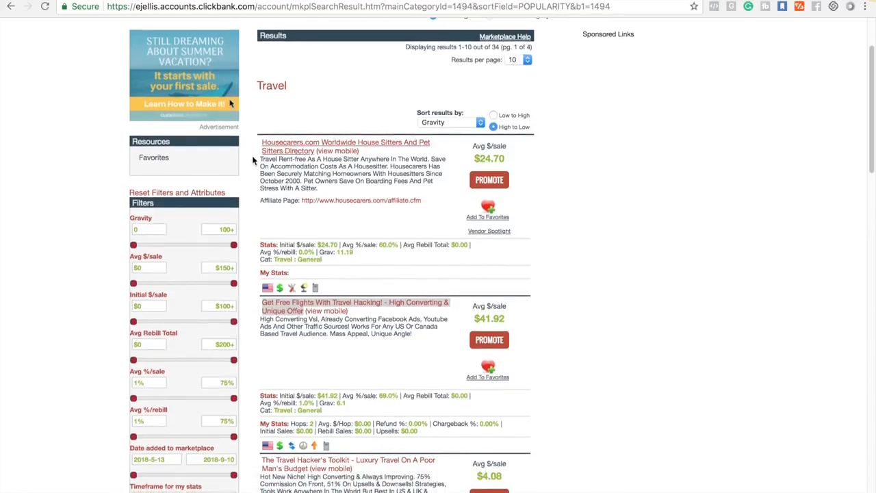
{"action": "scroll", "coordinate": [249, 152], "scroll_direction": "up", "scroll_amount": 4}
{"action": "scroll", "coordinate": [248, 152], "scroll_direction": "down", "scroll_amount": 15}
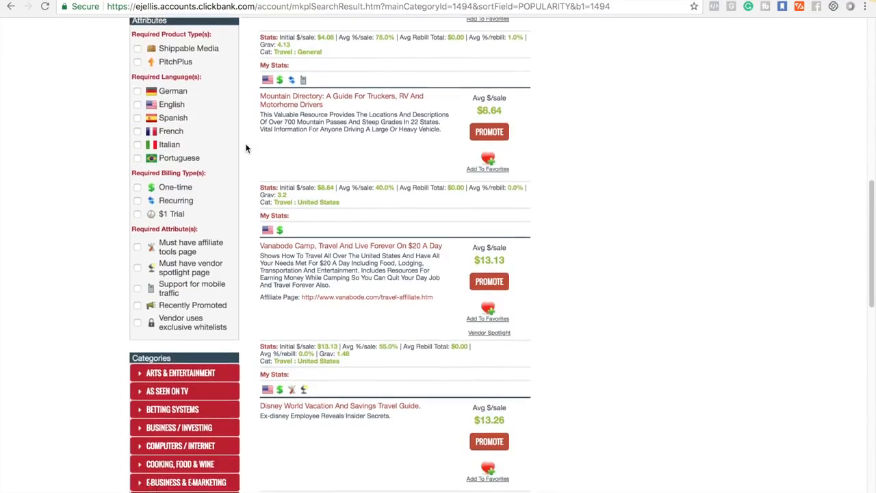
{"action": "scroll", "coordinate": [248, 146], "scroll_direction": "up", "scroll_amount": 15}
{"action": "scroll", "coordinate": [253, 139], "scroll_direction": "down", "scroll_amount": 5}
{"action": "scroll", "coordinate": [253, 139], "scroll_direction": "up", "scroll_amount": 5}
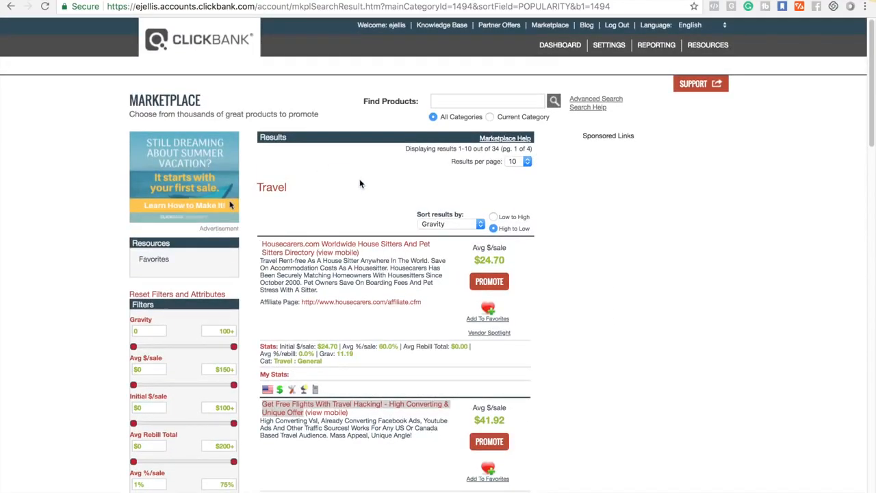
{"action": "scroll", "coordinate": [359, 180], "scroll_direction": "down", "scroll_amount": 5}
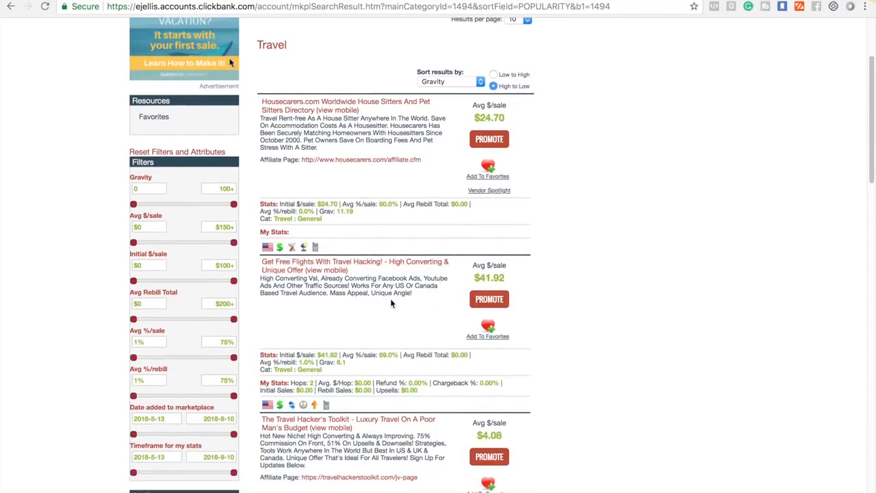
{"action": "scroll", "coordinate": [347, 221], "scroll_direction": "up", "scroll_amount": 5}
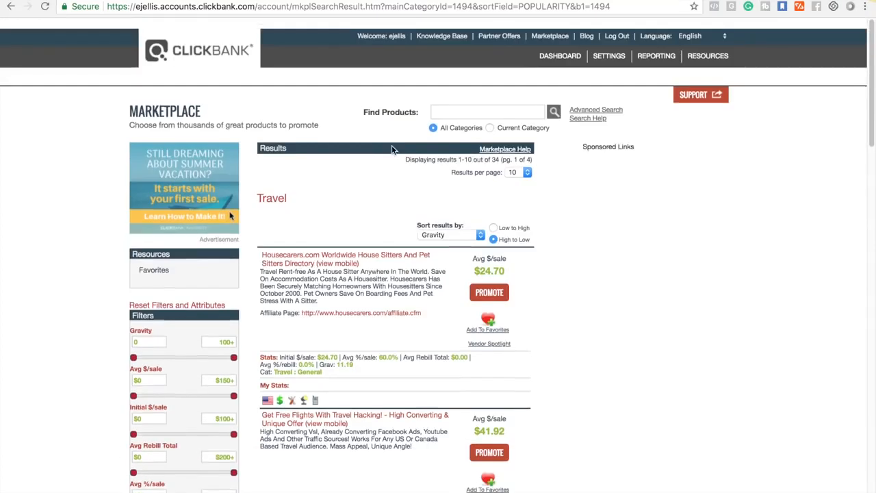
{"action": "scroll", "coordinate": [184, 290], "scroll_direction": "down", "scroll_amount": 20}
{"action": "scroll", "coordinate": [219, 326], "scroll_direction": "up", "scroll_amount": 12}
{"action": "scroll", "coordinate": [286, 260], "scroll_direction": "up", "scroll_amount": 1}
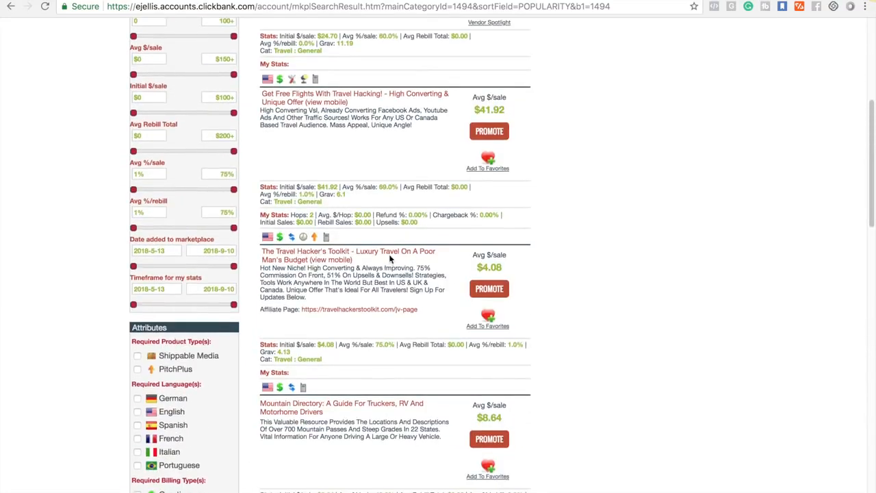
{"action": "scroll", "coordinate": [390, 258], "scroll_direction": "up", "scroll_amount": 7}
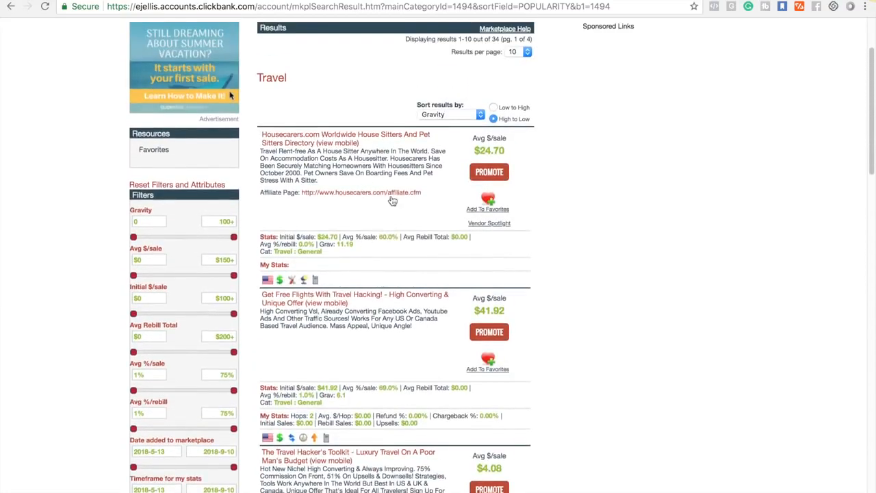
View the sales page of the "Get Free Flights With Travel Hacking!" offer and close it.
{"action": "scroll", "coordinate": [395, 322], "scroll_direction": "down", "scroll_amount": 2}
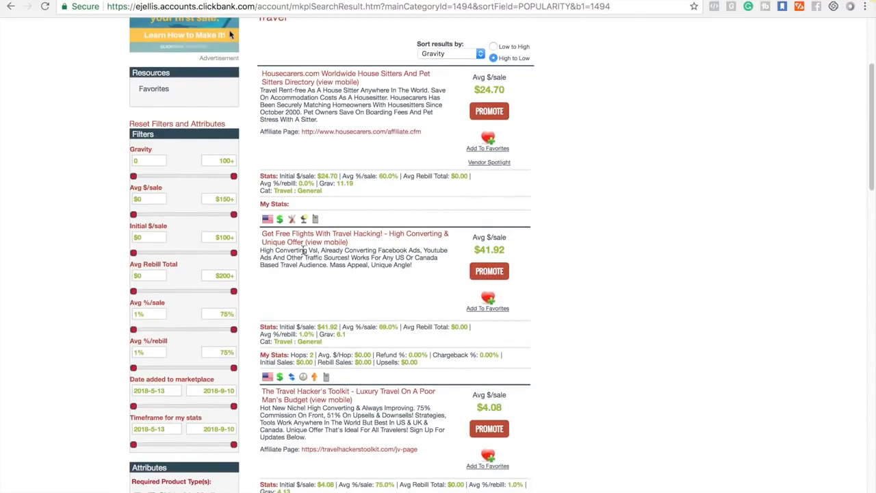
{"action": "left_click", "coordinate": [294, 242]}
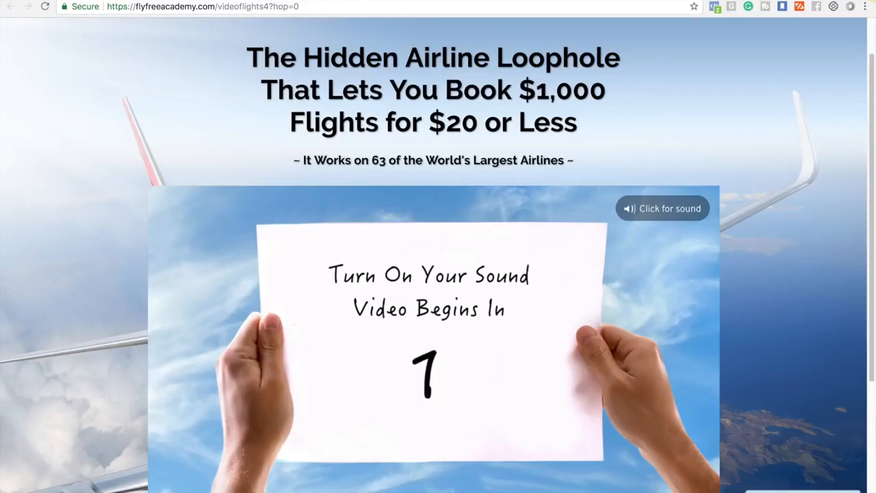
{"action": "key", "text": "super+w"}
Create the HopLink for promoting the free flights offer without a tracking ID, and select the generated link address.
{"action": "left_click", "coordinate": [491, 275]}
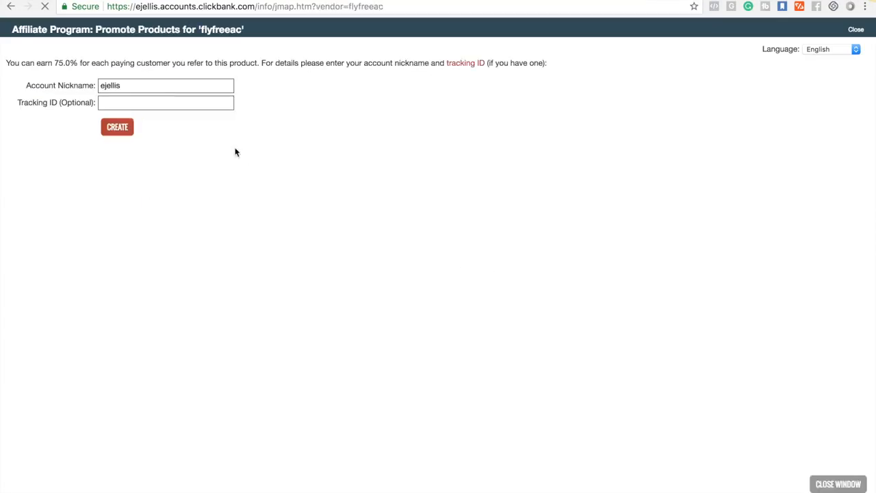
{"action": "left_click_drag", "start_coordinate": [51, 60], "coordinate": [233, 68]}
{"action": "left_click", "coordinate": [183, 150]}
{"action": "left_click", "coordinate": [117, 128]}
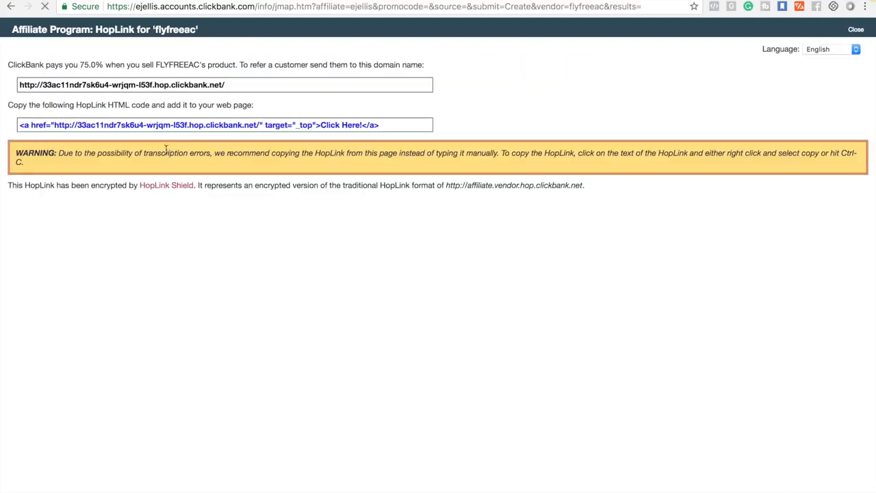
{"action": "left_click", "coordinate": [229, 87]}
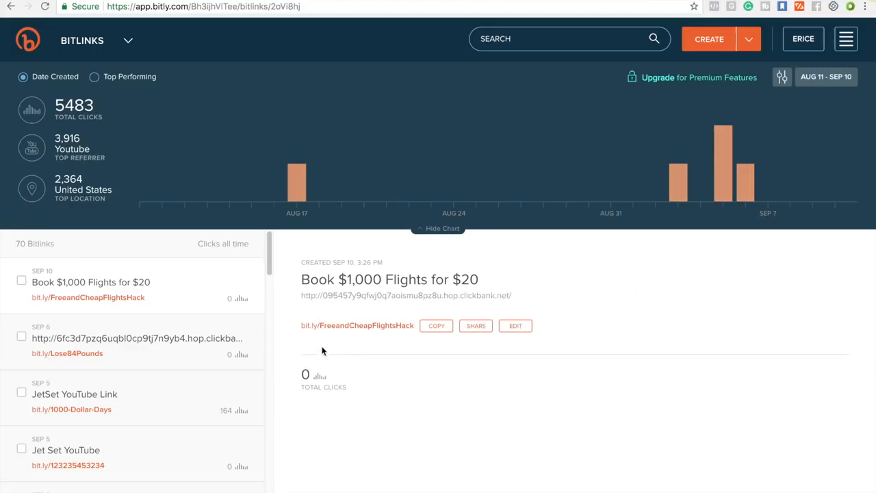
Check the bit.ly/FreeandCheapFlightsHack short link in Bitly and look over the securedconsumer.org funnel's Home step in ClickFunnels.
{"action": "left_click", "coordinate": [401, 332]}
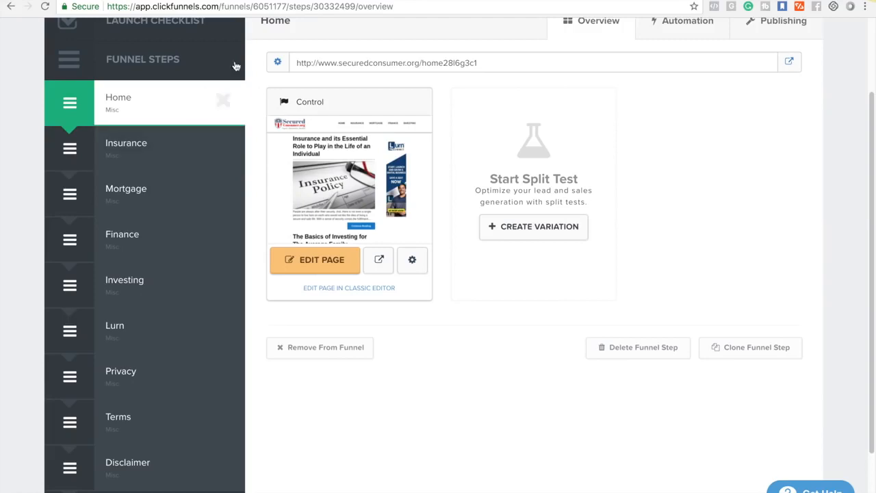
{"action": "scroll", "coordinate": [401, 106], "scroll_direction": "up", "scroll_amount": 3}
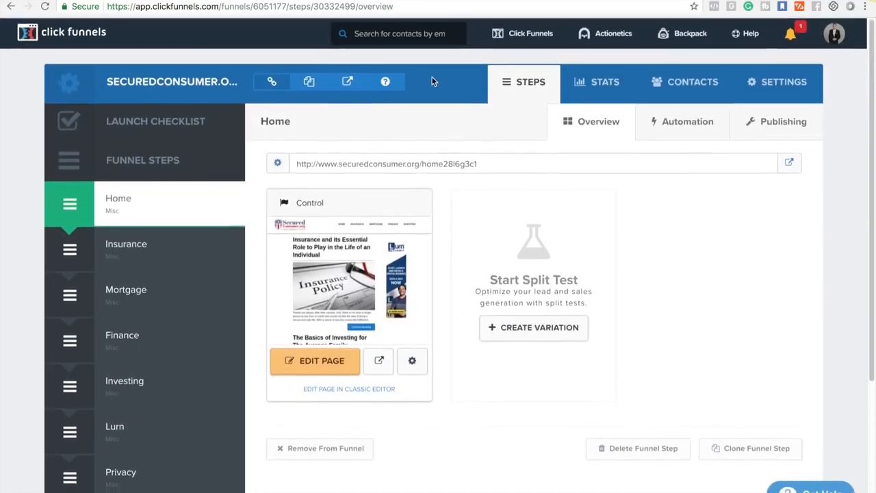
{"action": "mouse_move", "coordinate": [516, 46]}
{"action": "scroll", "coordinate": [515, 46], "scroll_direction": "down", "scroll_amount": 1}
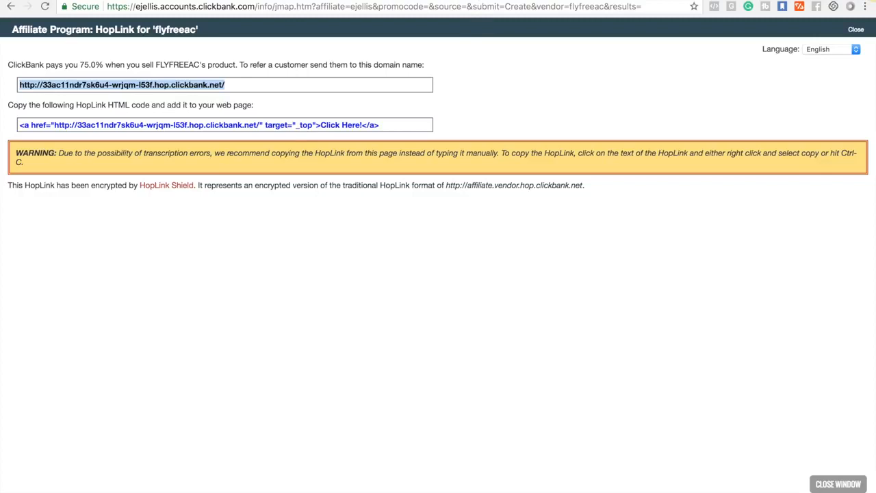
In Facebook Ads Manager, name the new Traffic campaign "Traffic Ad - Free Flights" and save it to draft.
{"action": "left_click", "coordinate": [226, 0]}
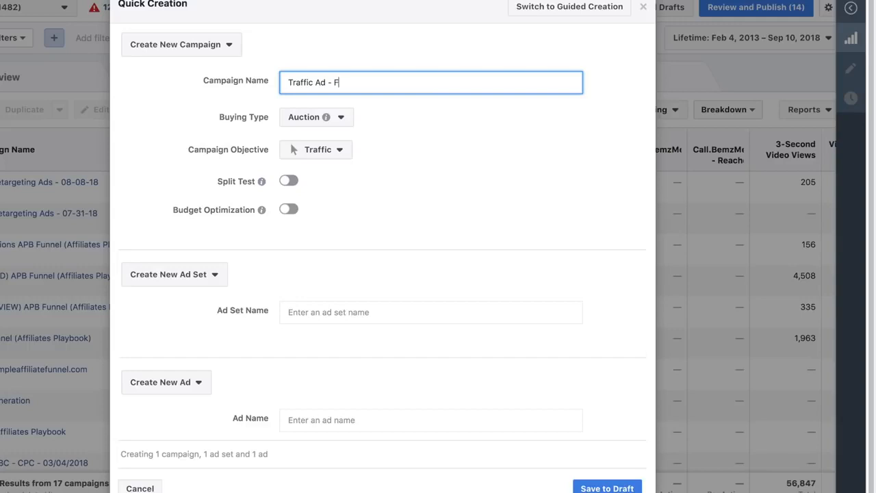
{"action": "type", "text": "lights"}
{"action": "scroll", "coordinate": [274, 257], "scroll_direction": "down", "scroll_amount": 1}
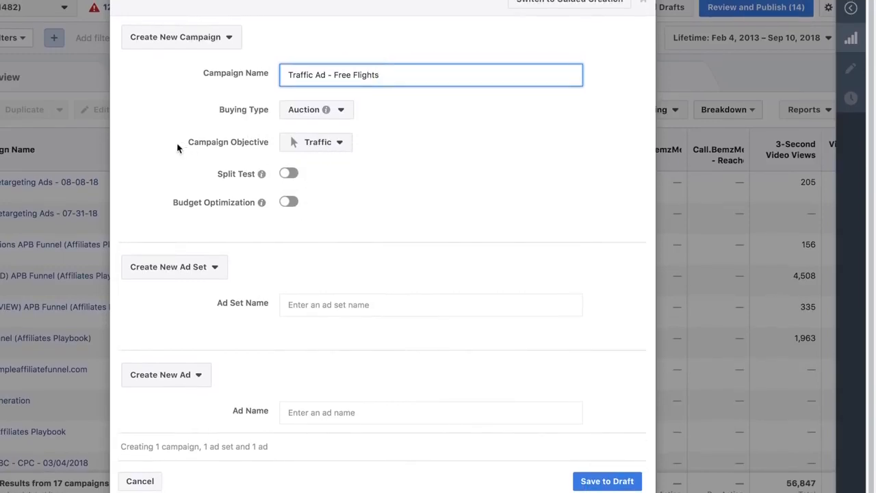
{"action": "left_click_drag", "start_coordinate": [177, 148], "coordinate": [292, 145]}
{"action": "left_click", "coordinate": [409, 197]}
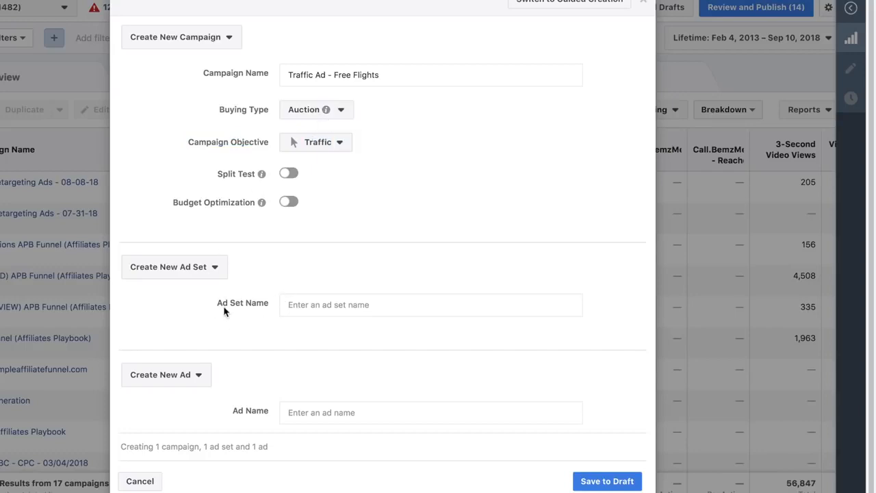
{"action": "left_click", "coordinate": [609, 488]}
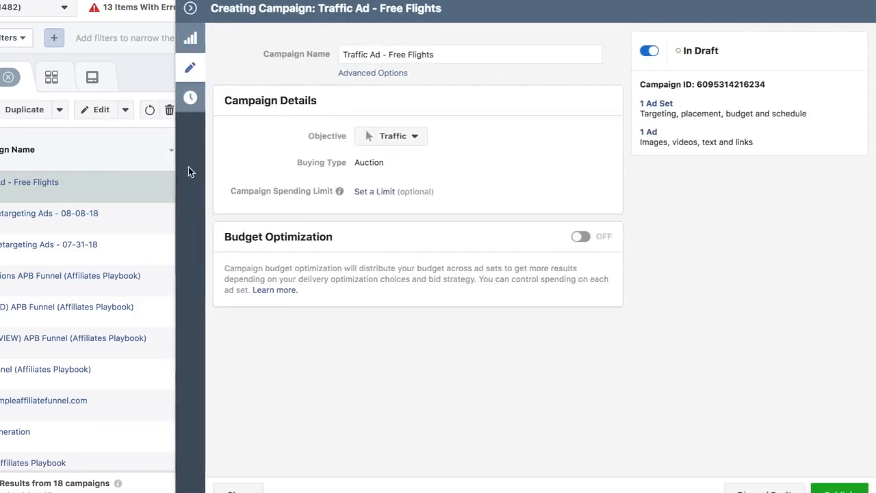
Close the campaign editor and open the untitled ad set of "Traffic Ad - Free Flights" for editing.
{"action": "mouse_move", "coordinate": [347, 190]}
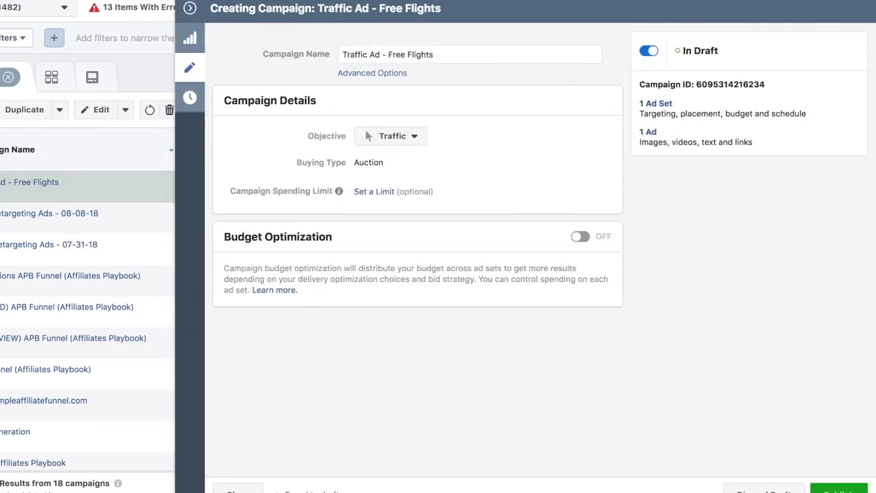
{"action": "left_click", "coordinate": [50, 154]}
{"action": "left_click", "coordinate": [192, 9]}
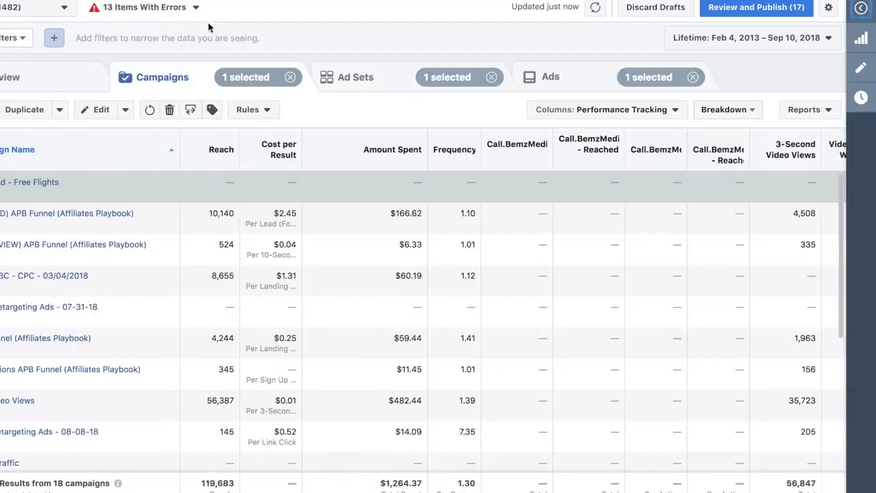
{"action": "left_click", "coordinate": [367, 85]}
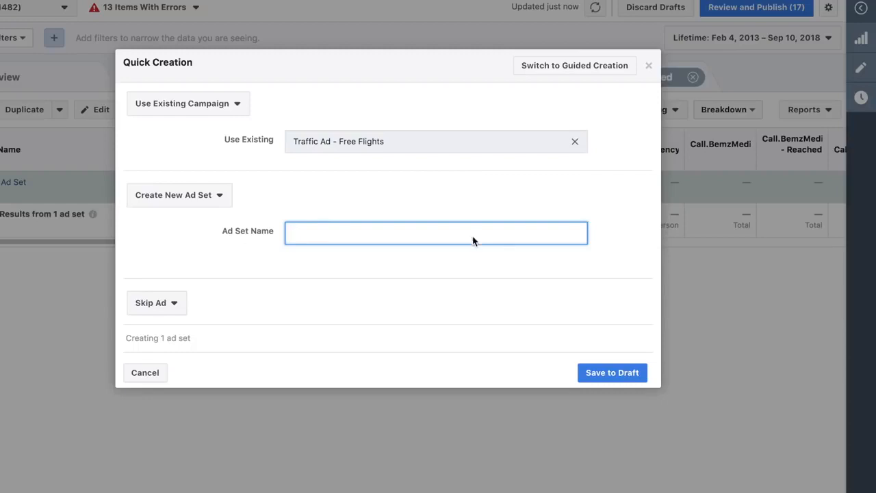
{"action": "left_click", "coordinate": [648, 66]}
{"action": "left_click", "coordinate": [91, 111]}
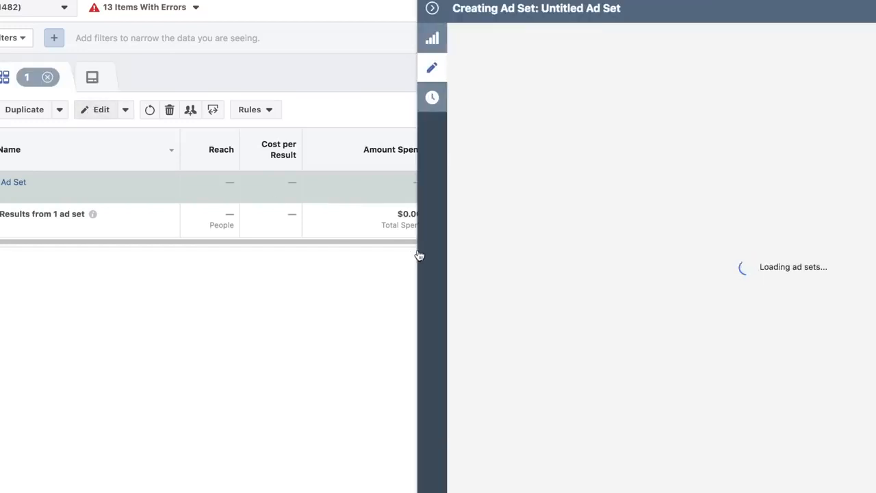
Set the ad set's daily budget to $5.00.
{"action": "scroll", "coordinate": [407, 263], "scroll_direction": "down", "scroll_amount": 2}
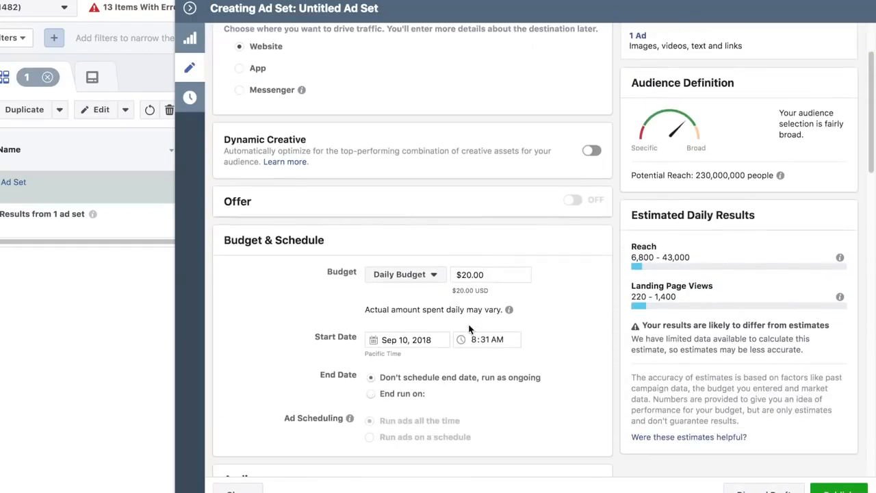
{"action": "left_click", "coordinate": [470, 274]}
{"action": "key", "text": "BackSpace"}
{"action": "key", "text": "BackSpace"}
{"action": "key", "text": "BackSpace"}
{"action": "type", "text": "5"}
{"action": "left_click", "coordinate": [278, 323]}
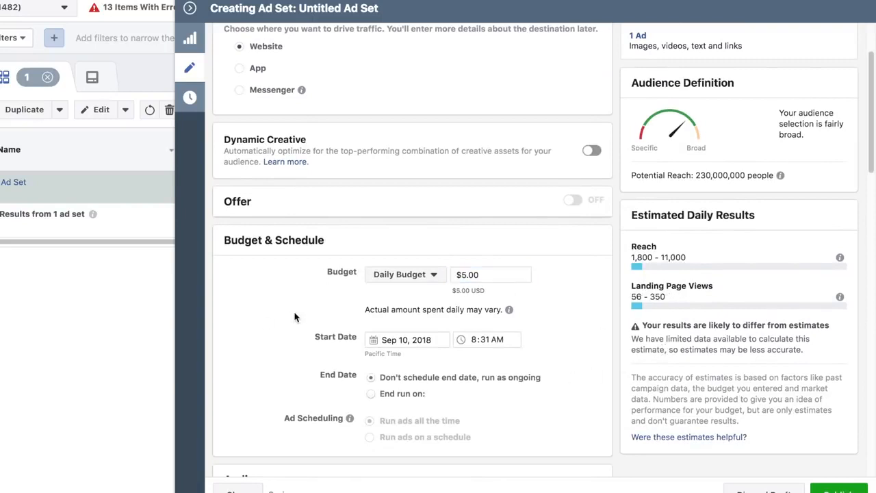
Set the minimum age of the ad set's audience to 30.
{"action": "scroll", "coordinate": [296, 309], "scroll_direction": "down", "scroll_amount": 5}
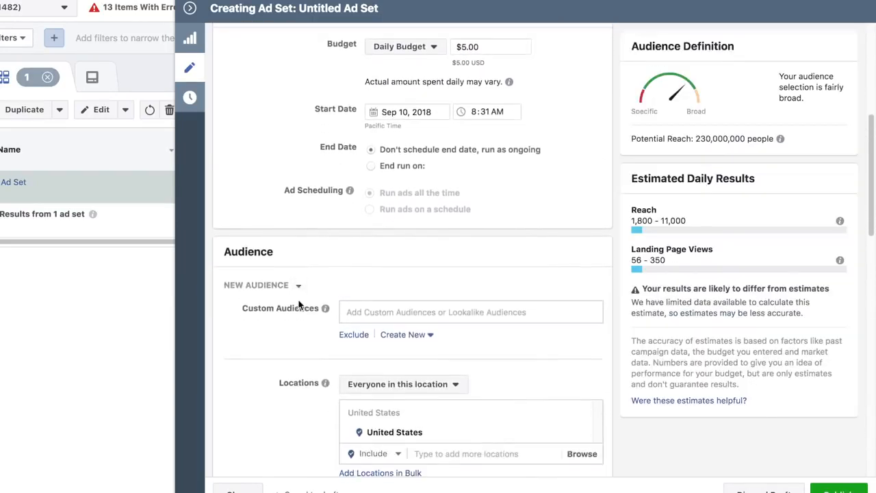
{"action": "scroll", "coordinate": [296, 309], "scroll_direction": "up", "scroll_amount": 5}
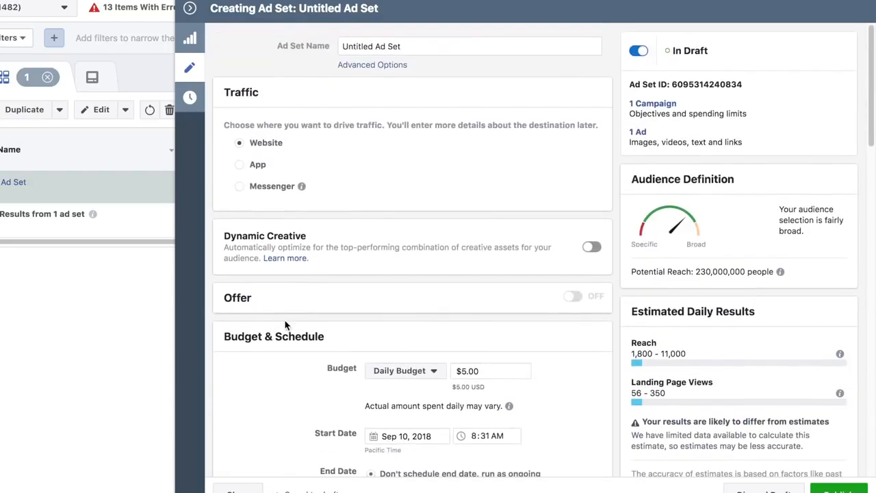
{"action": "scroll", "coordinate": [397, 178], "scroll_direction": "down", "scroll_amount": 6}
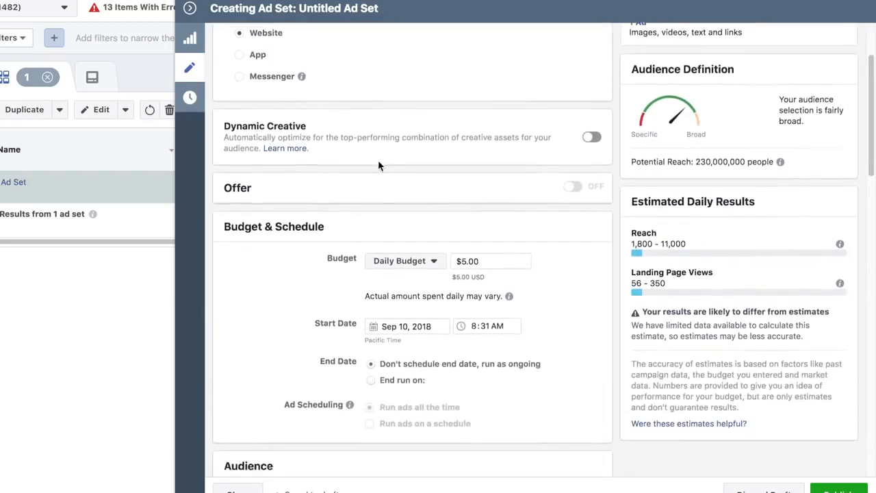
{"action": "scroll", "coordinate": [392, 178], "scroll_direction": "down", "scroll_amount": 2}
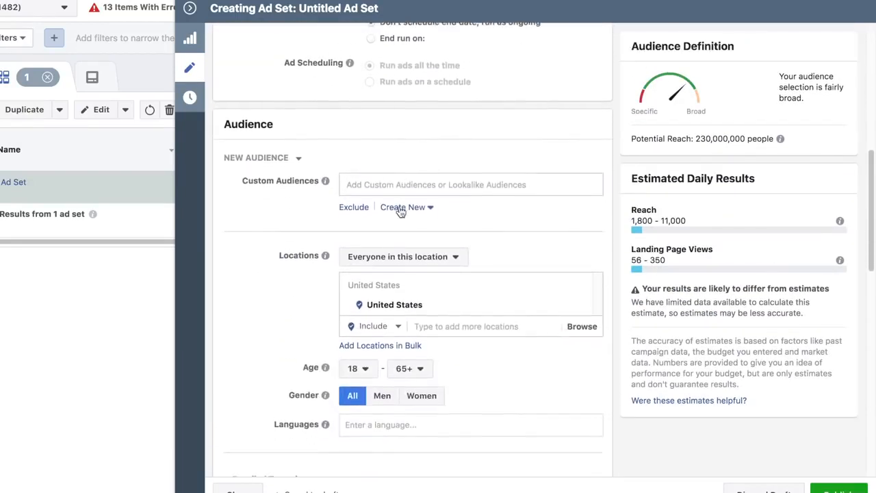
{"action": "scroll", "coordinate": [373, 241], "scroll_direction": "up", "scroll_amount": 2}
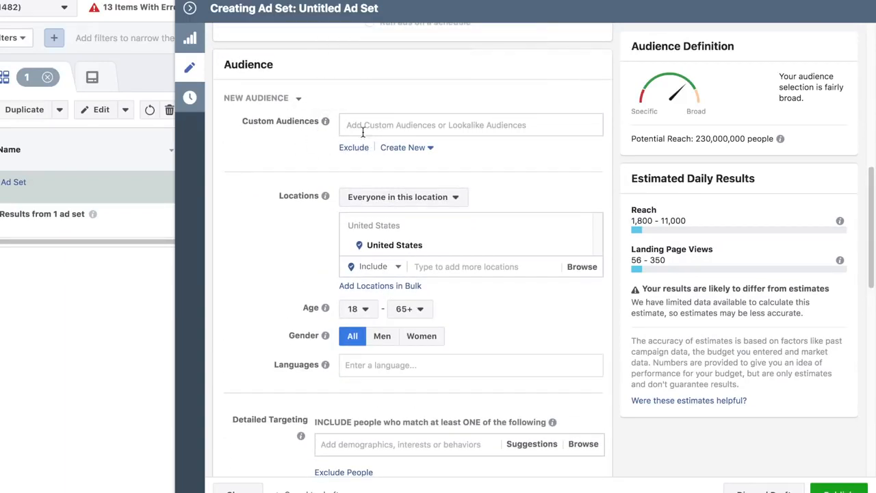
{"action": "scroll", "coordinate": [442, 176], "scroll_direction": "down", "scroll_amount": 4}
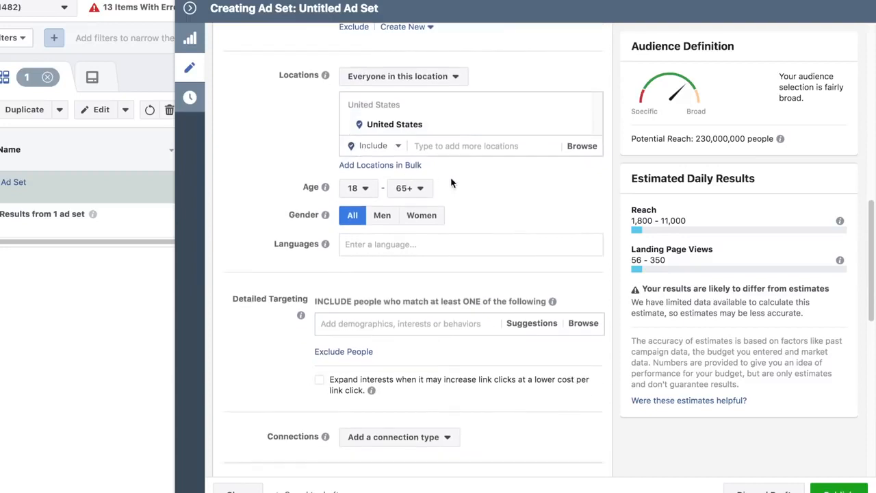
{"action": "left_click", "coordinate": [357, 189]}
{"action": "scroll", "coordinate": [373, 288], "scroll_direction": "down", "scroll_amount": 3}
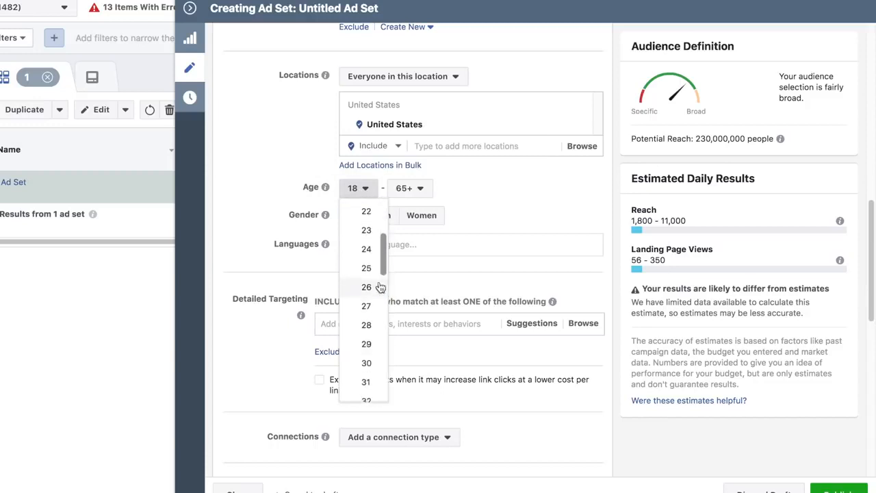
{"action": "scroll", "coordinate": [368, 315], "scroll_direction": "down", "scroll_amount": 1}
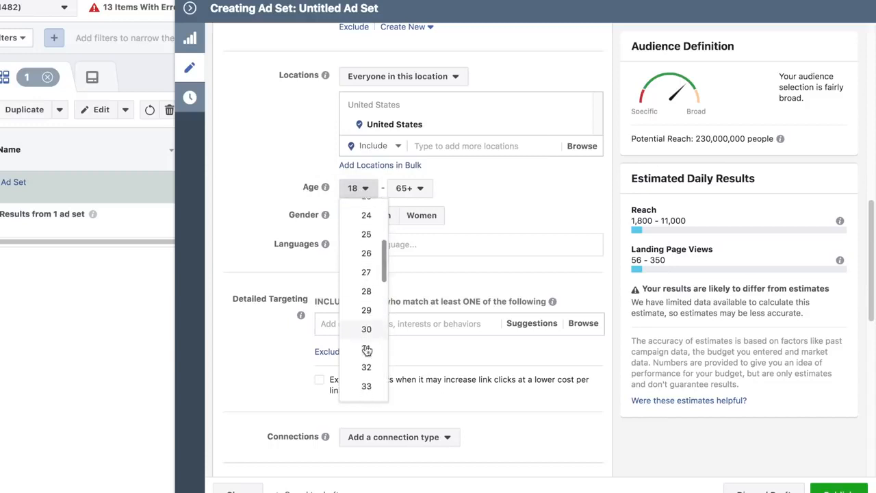
{"action": "left_click", "coordinate": [366, 332]}
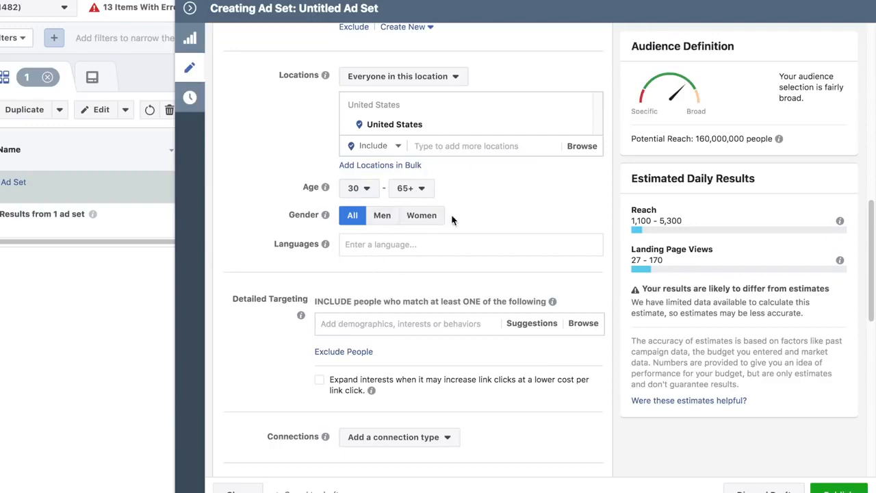
Add the countries Australia and New Zealand to the ad set's included locations.
{"action": "left_click", "coordinate": [468, 146]}
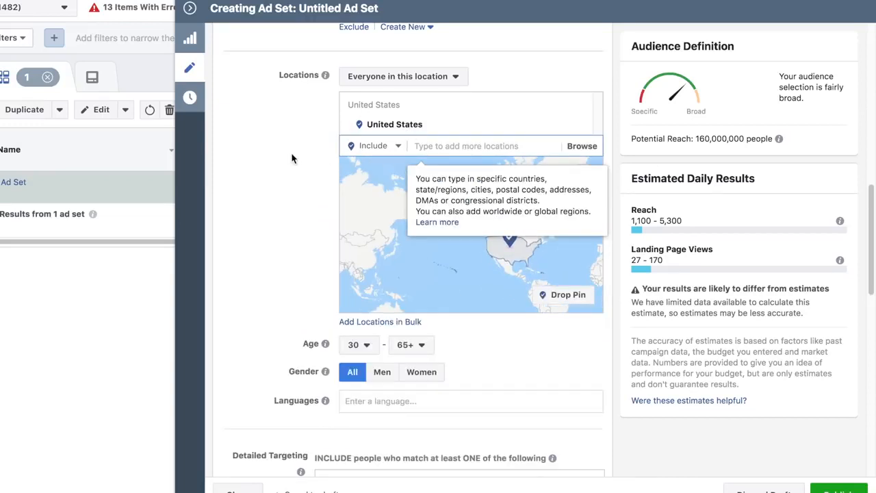
{"action": "type", "text": "aus"}
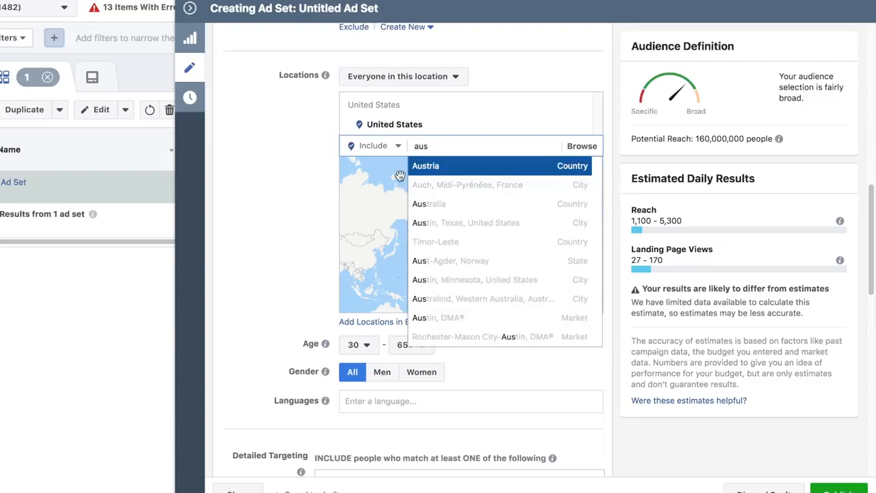
{"action": "left_click", "coordinate": [457, 204]}
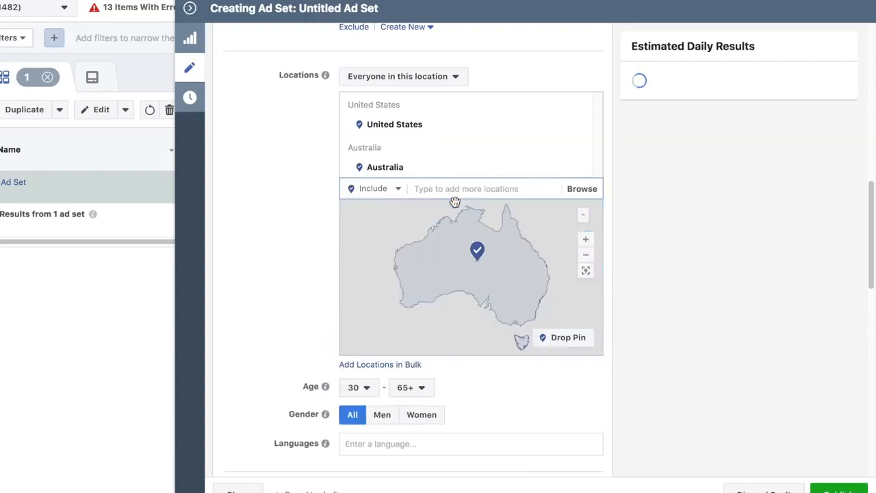
{"action": "type", "text": "new z"}
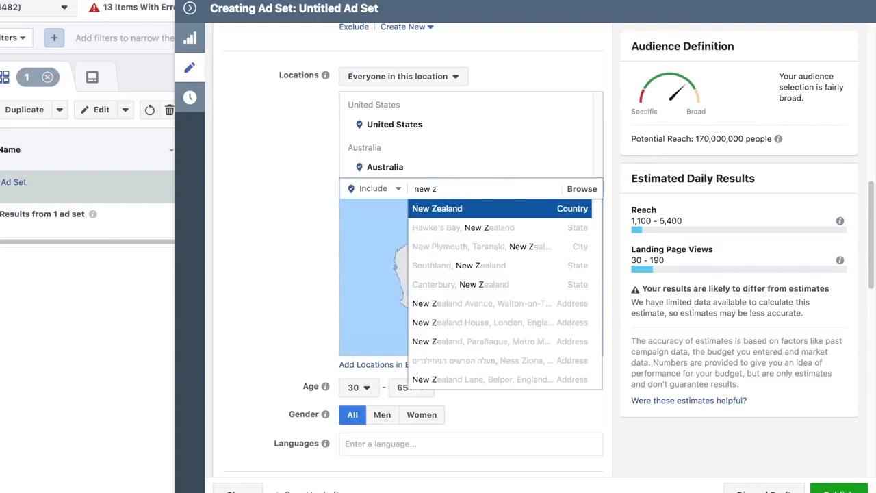
{"action": "left_click", "coordinate": [471, 214]}
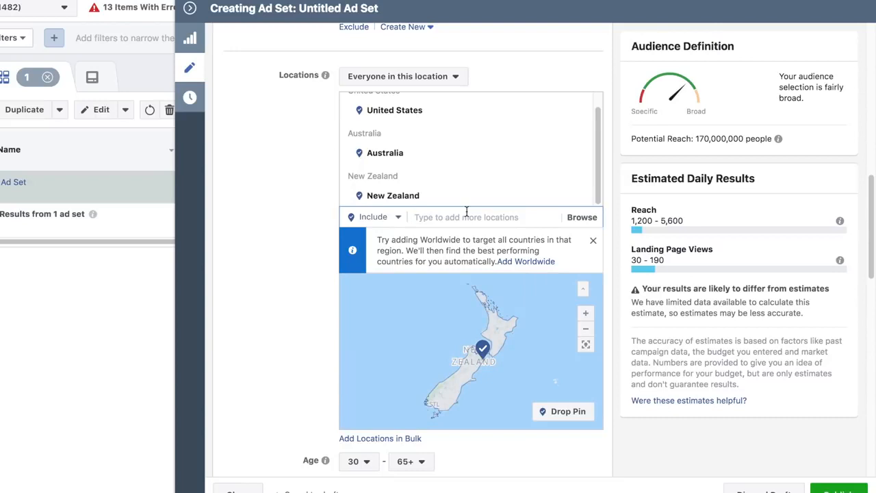
Add the countries United Kingdom and Canada to the ad set's included locations.
{"action": "type", "text": "u"}
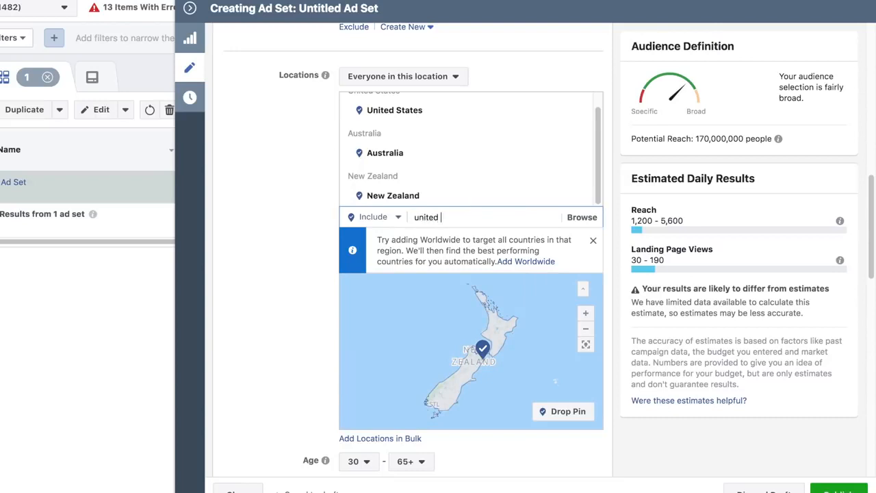
{"action": "type", "text": "nited"}
{"action": "left_click", "coordinate": [488, 241]}
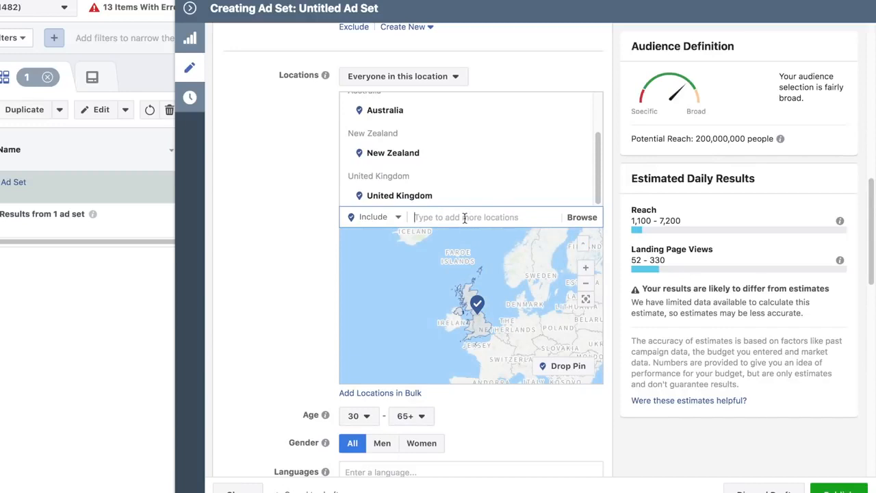
{"action": "type", "text": "canada"}
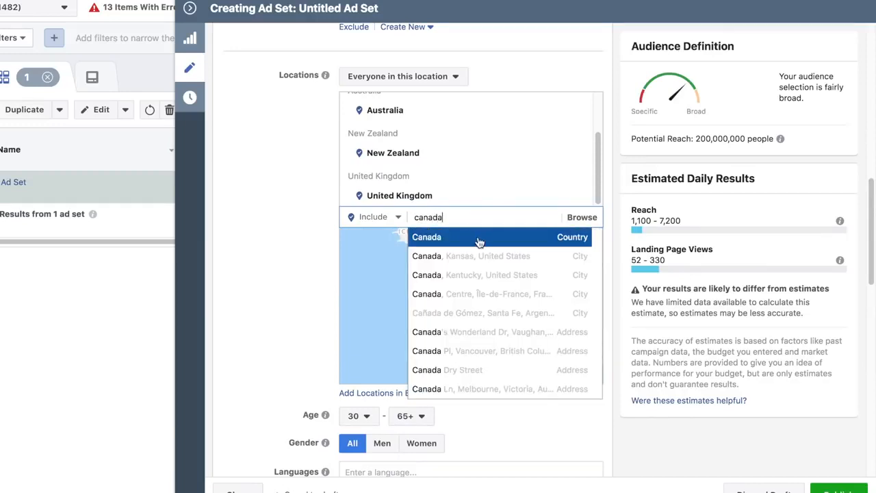
{"action": "left_click", "coordinate": [475, 240]}
{"action": "scroll", "coordinate": [295, 202], "scroll_direction": "up", "scroll_amount": 3}
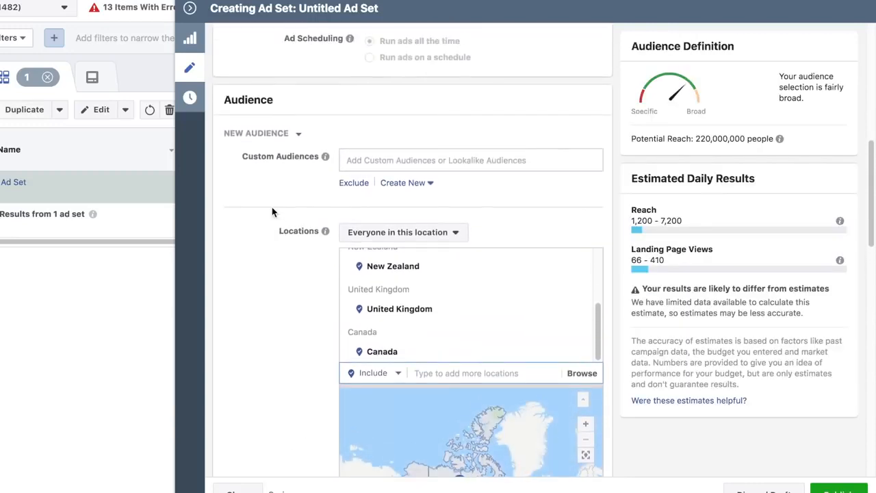
{"action": "scroll", "coordinate": [280, 201], "scroll_direction": "up", "scroll_amount": 1}
Include people interested in "Digital nomad" in the ad set's detailed targeting.
{"action": "scroll", "coordinate": [301, 195], "scroll_direction": "down", "scroll_amount": 5}
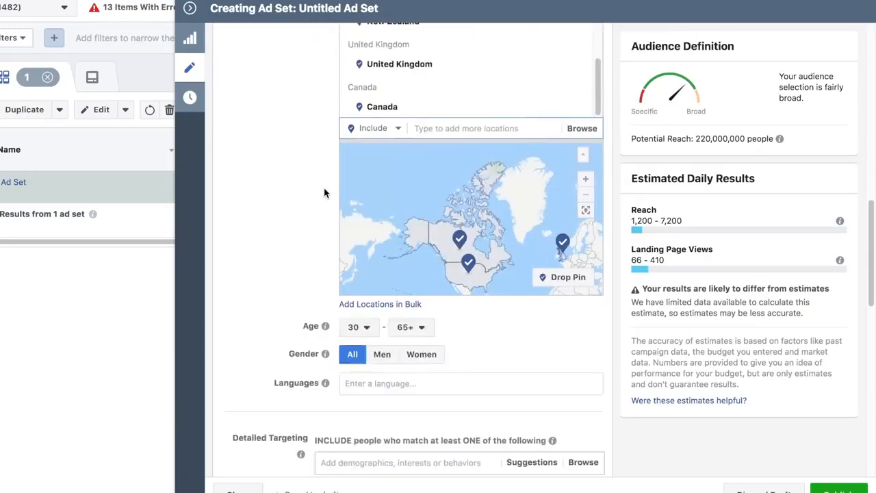
{"action": "scroll", "coordinate": [304, 194], "scroll_direction": "down", "scroll_amount": 3}
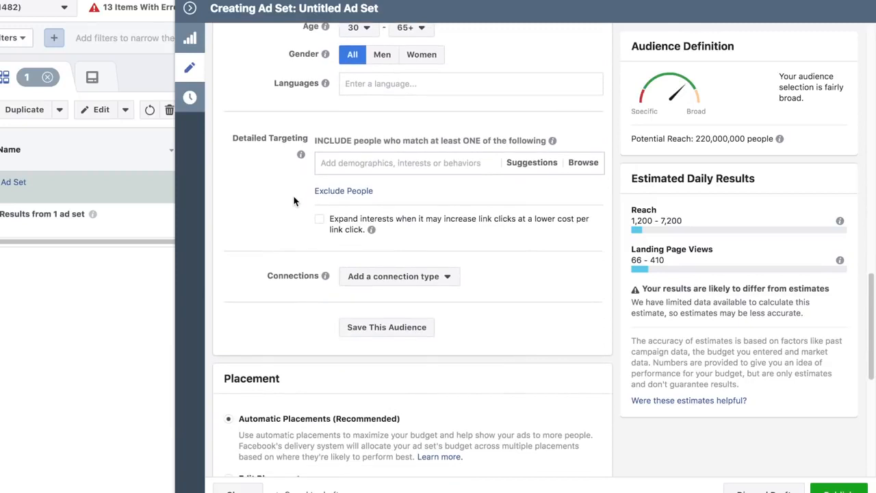
{"action": "left_click", "coordinate": [358, 162]}
{"action": "type", "text": "digital"}
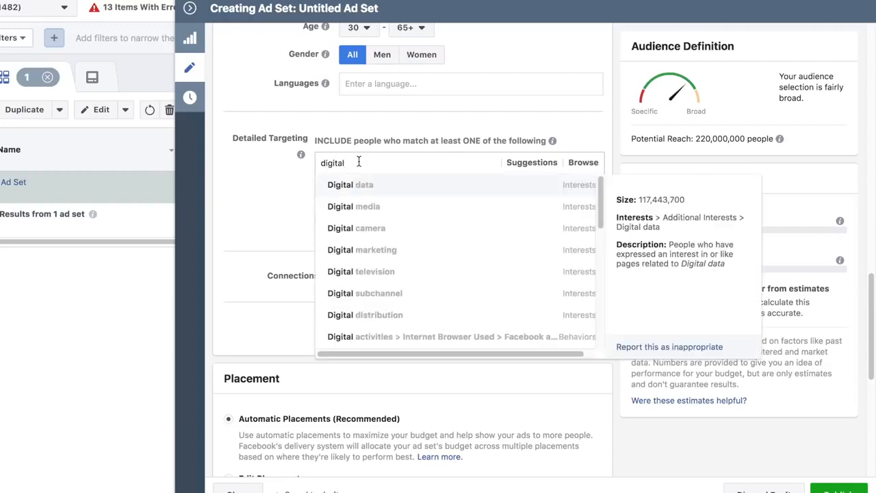
{"action": "type", "text": " noma"}
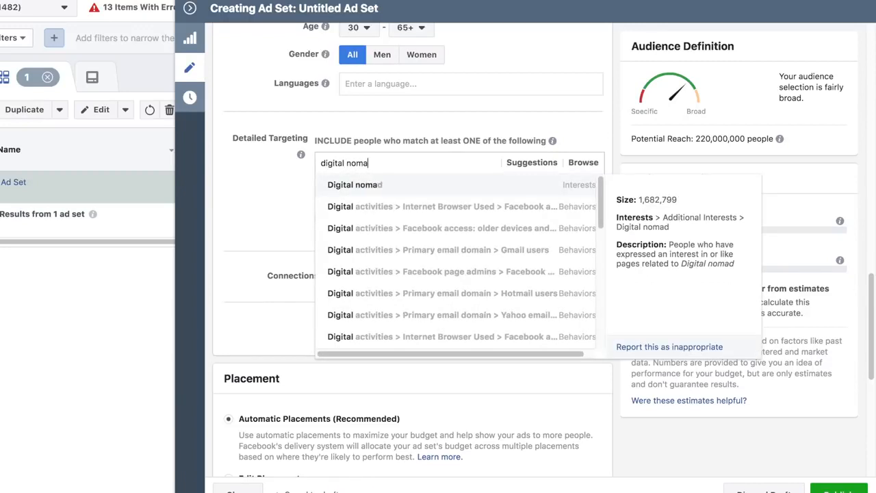
{"action": "left_click", "coordinate": [382, 187]}
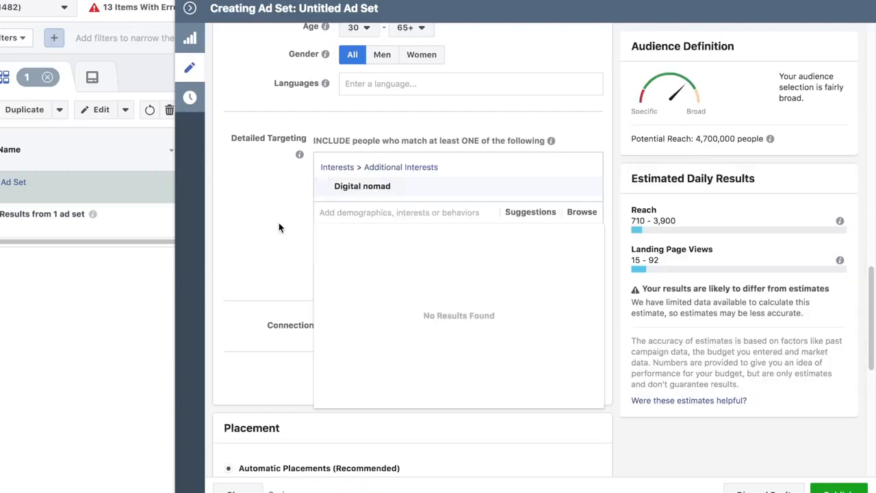
{"action": "left_click", "coordinate": [260, 213]}
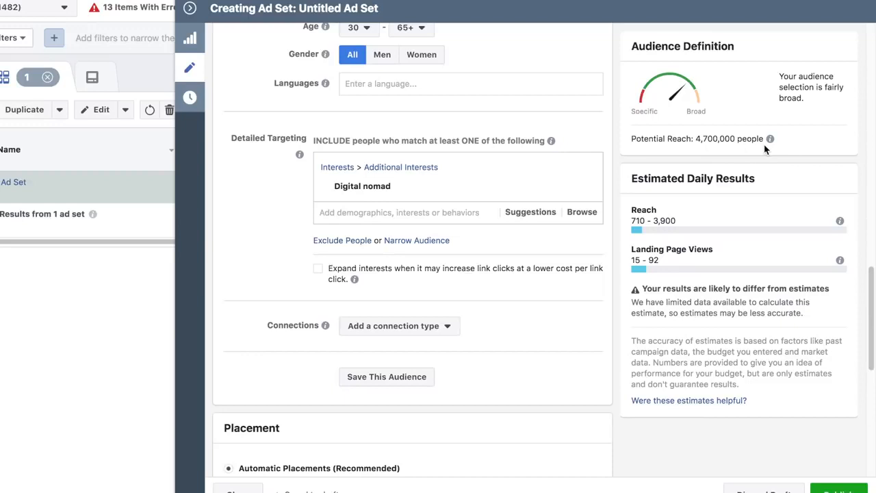
Narrow the audience so that people must also match the travel behavior "Frequent Travelers".
{"action": "scroll", "coordinate": [243, 267], "scroll_direction": "down", "scroll_amount": 1}
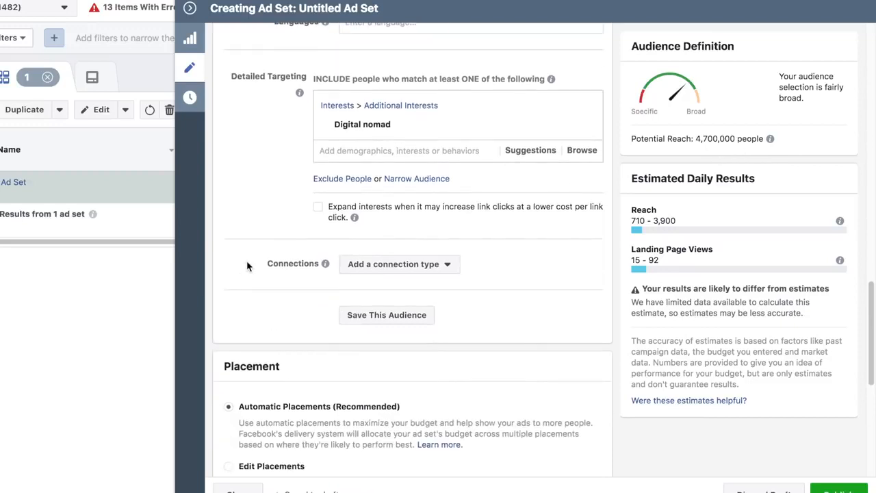
{"action": "left_click", "coordinate": [419, 180]}
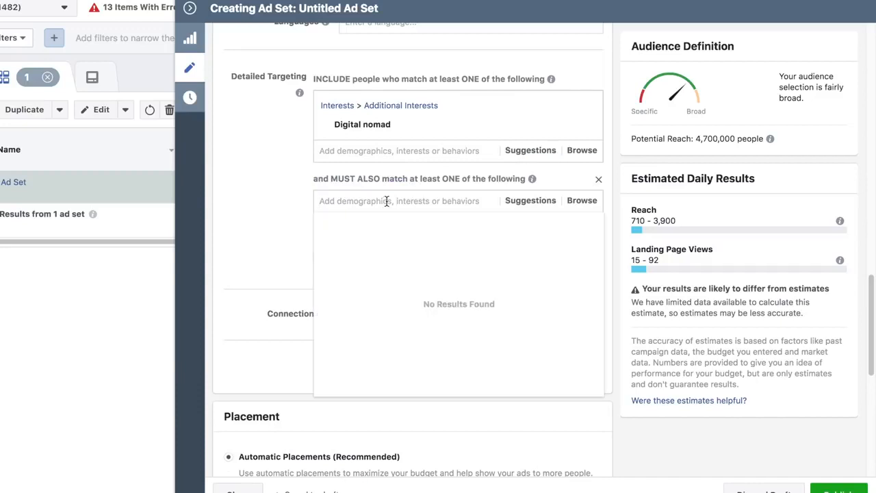
{"action": "type", "text": "travel"}
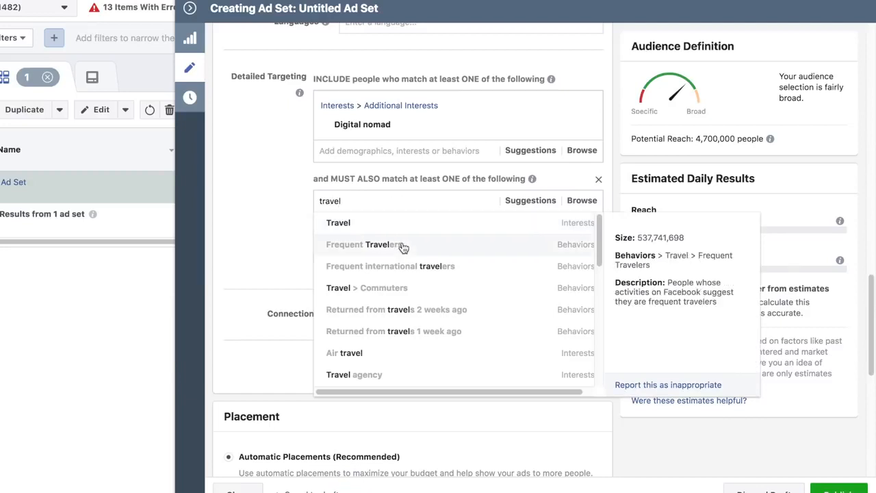
{"action": "left_click", "coordinate": [391, 244]}
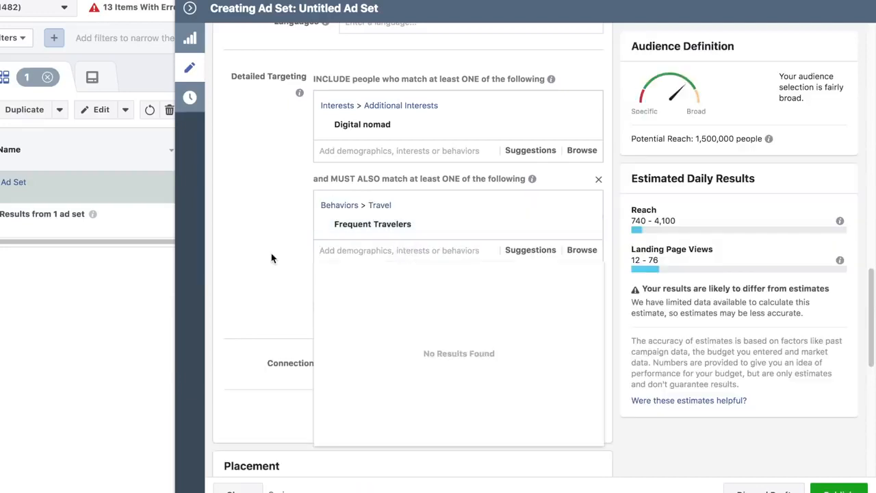
{"action": "left_click", "coordinate": [274, 245]}
{"action": "mouse_move", "coordinate": [406, 228]}
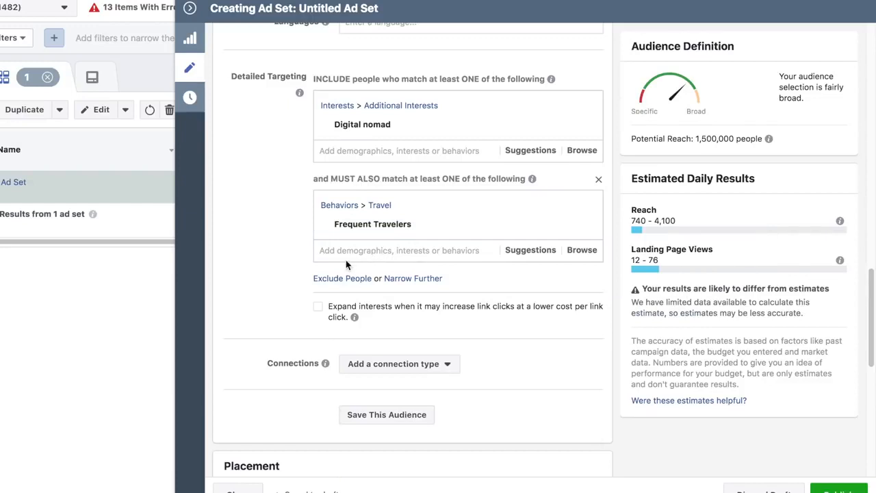
Add a further narrowing condition below "Frequent Travelers" and search its targeting options for "fligh" and "travel".
{"action": "scroll", "coordinate": [354, 219], "scroll_direction": "down", "scroll_amount": 2}
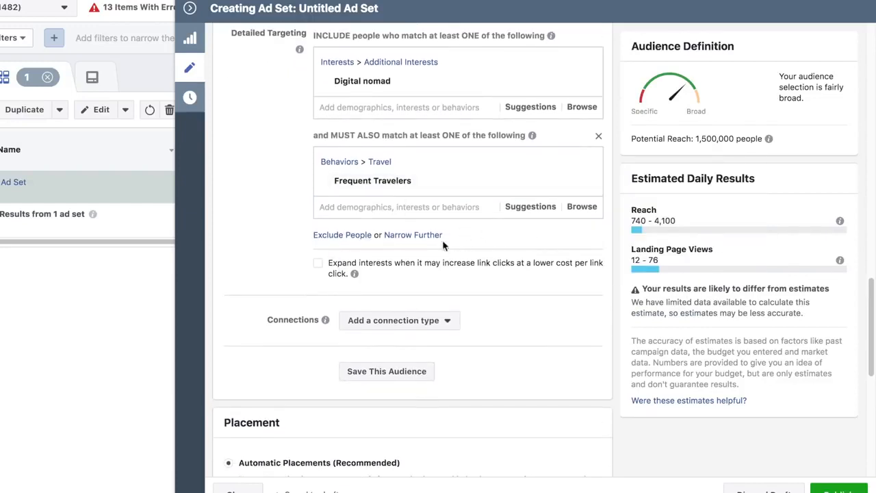
{"action": "left_click", "coordinate": [411, 235]}
{"action": "type", "text": "fligj"}
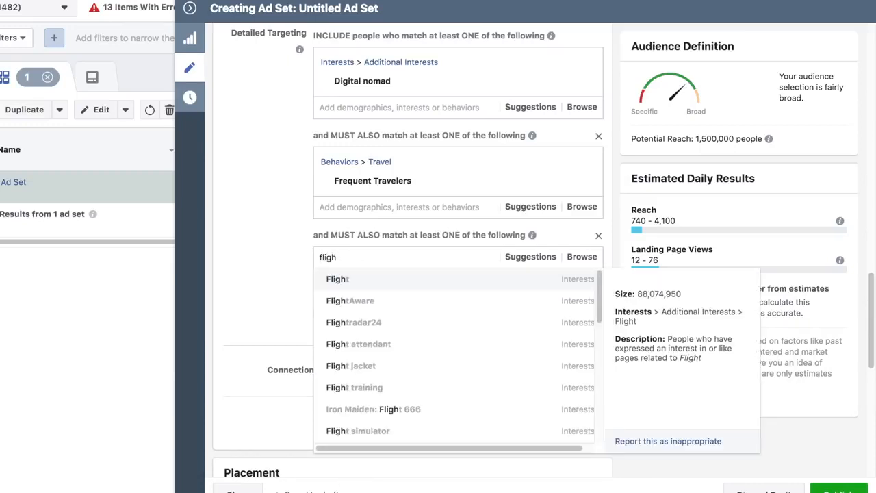
{"action": "key", "text": "BackSpace"}
{"action": "key", "text": "BackSpace"}
{"action": "key", "text": "BackSpace"}
{"action": "key", "text": "BackSpace"}
{"action": "type", "text": "travel"}
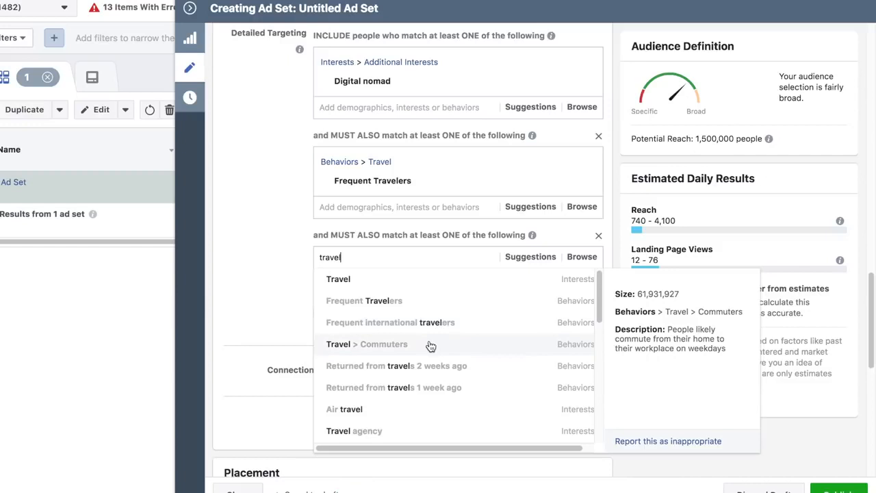
{"action": "scroll", "coordinate": [429, 346], "scroll_direction": "down", "scroll_amount": 2}
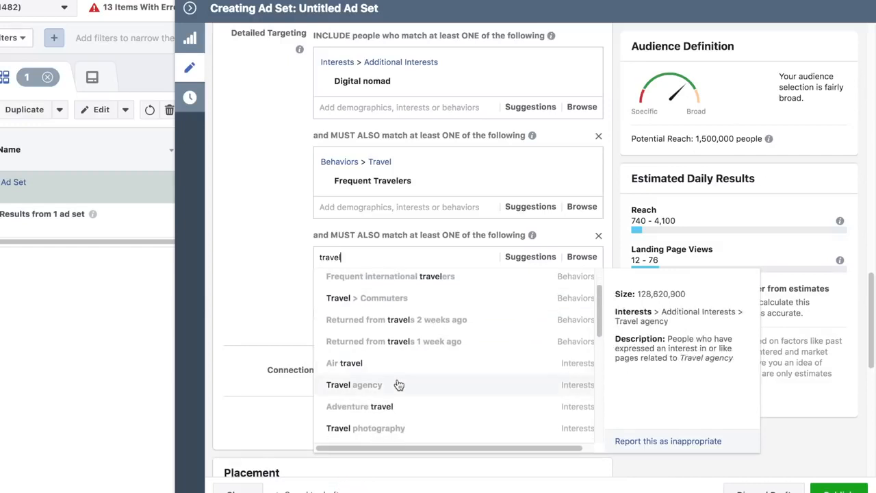
{"action": "scroll", "coordinate": [401, 383], "scroll_direction": "down", "scroll_amount": 2}
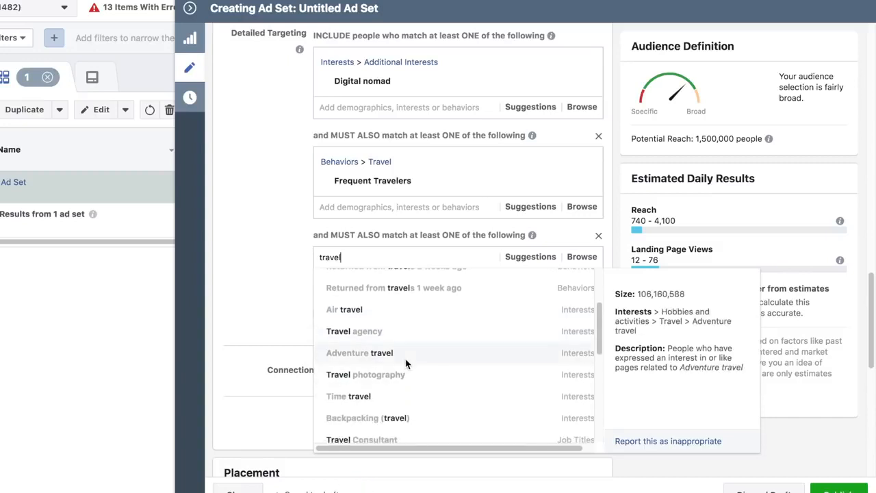
{"action": "left_click", "coordinate": [252, 287]}
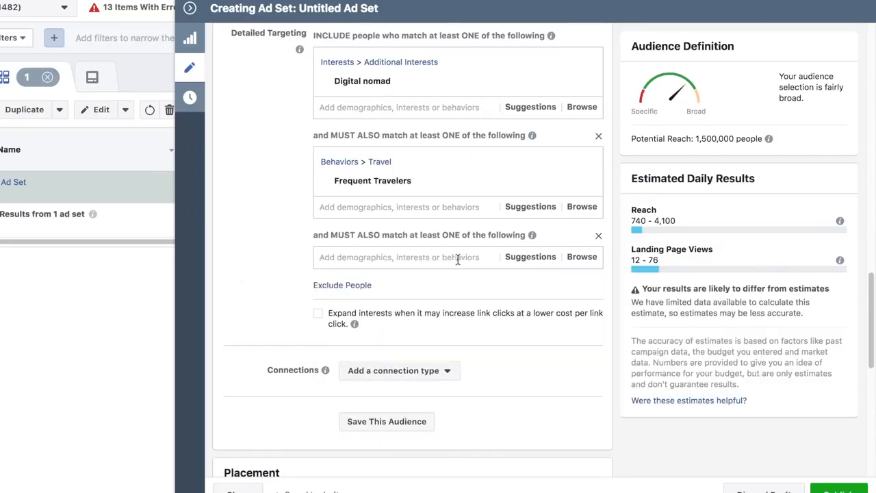
Search the last narrowing condition for "travel" and require people to also match the travel behavior "Frequent international travelers".
{"action": "left_click", "coordinate": [396, 254]}
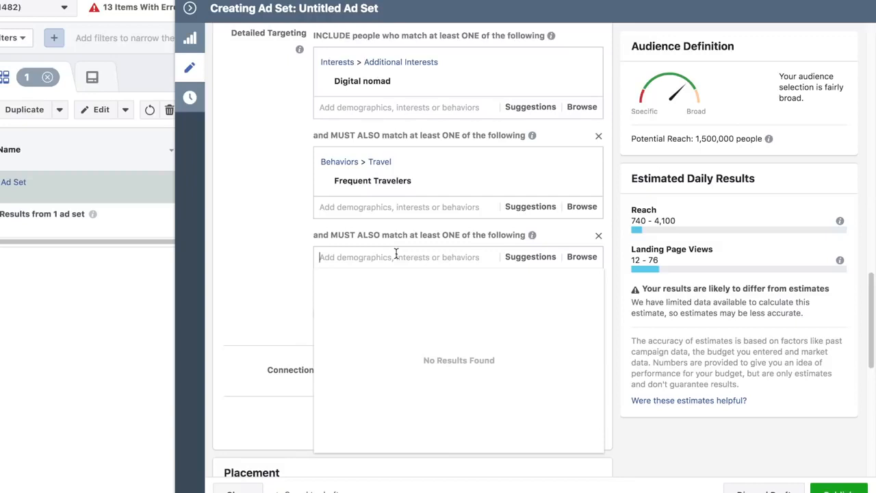
{"action": "type", "text": "travel"}
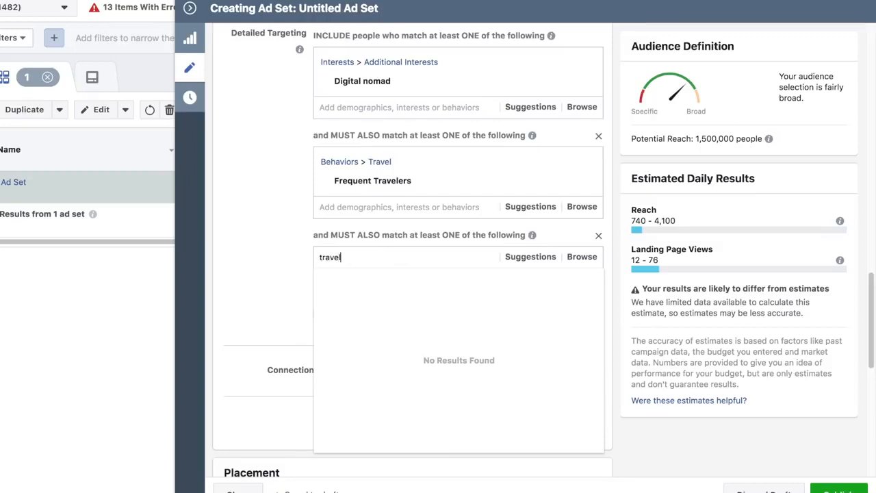
{"action": "scroll", "coordinate": [417, 349], "scroll_direction": "down", "scroll_amount": 5}
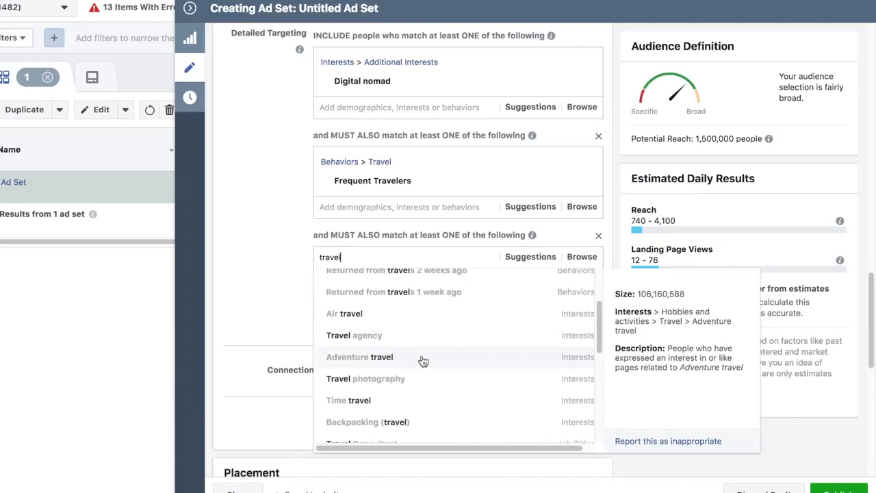
{"action": "scroll", "coordinate": [422, 358], "scroll_direction": "down", "scroll_amount": 2}
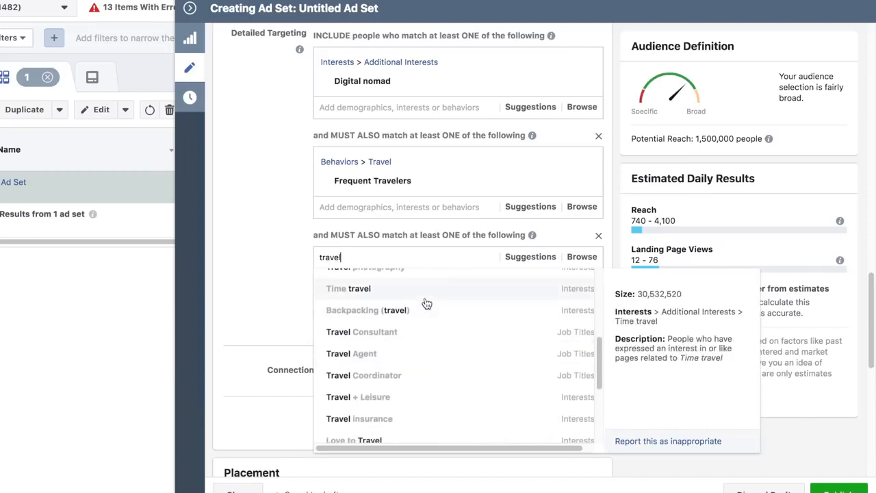
{"action": "scroll", "coordinate": [425, 346], "scroll_direction": "down", "scroll_amount": 4}
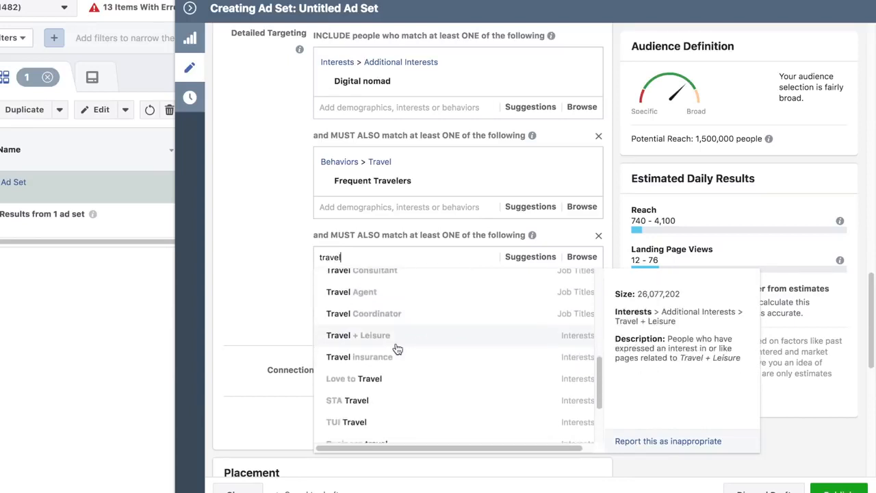
{"action": "scroll", "coordinate": [404, 349], "scroll_direction": "down", "scroll_amount": 4}
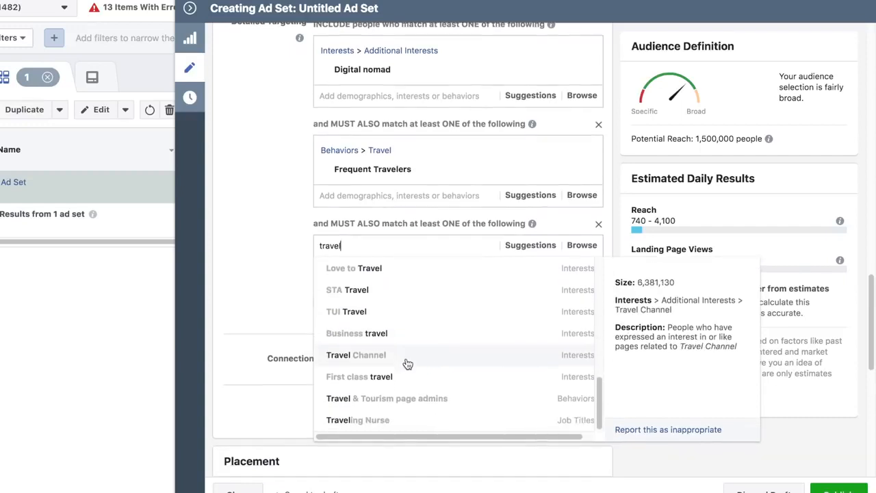
{"action": "scroll", "coordinate": [412, 352], "scroll_direction": "up", "scroll_amount": 5}
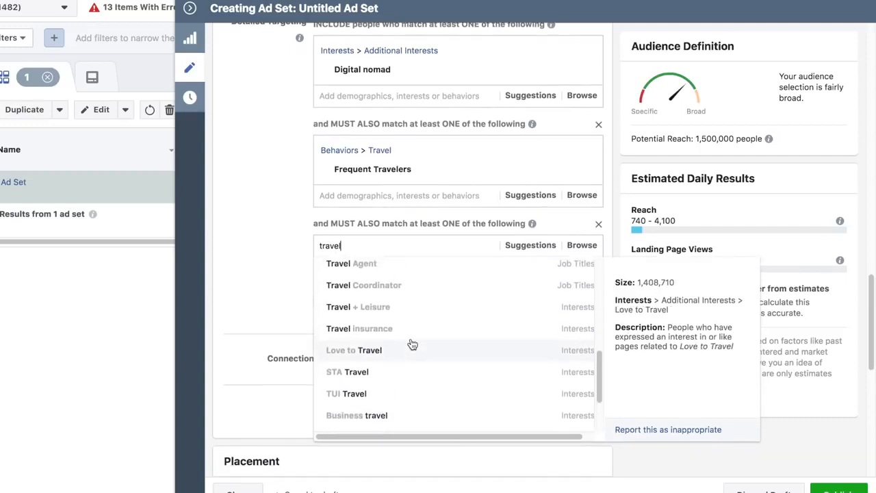
{"action": "scroll", "coordinate": [412, 339], "scroll_direction": "up", "scroll_amount": 7}
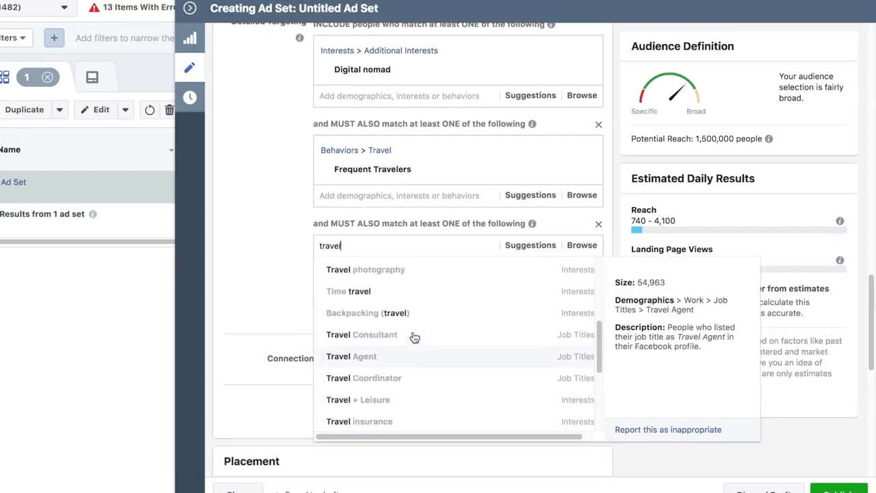
{"action": "scroll", "coordinate": [415, 338], "scroll_direction": "up", "scroll_amount": 3}
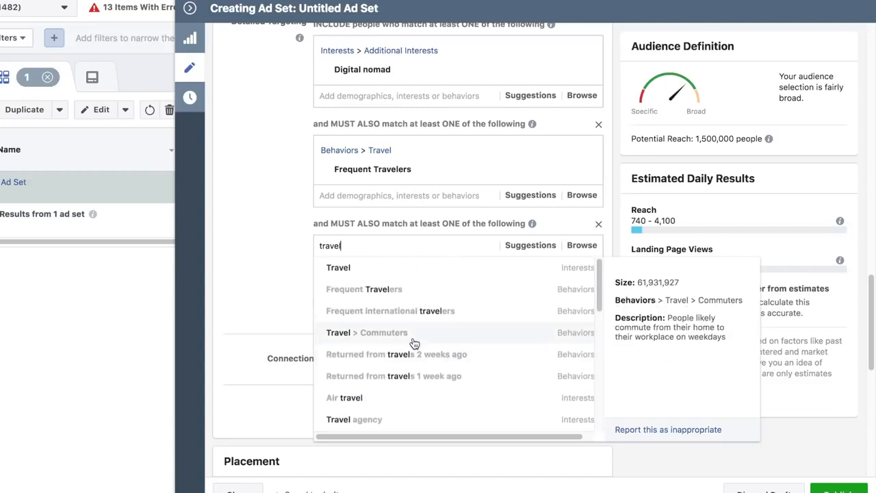
{"action": "left_click", "coordinate": [461, 311]}
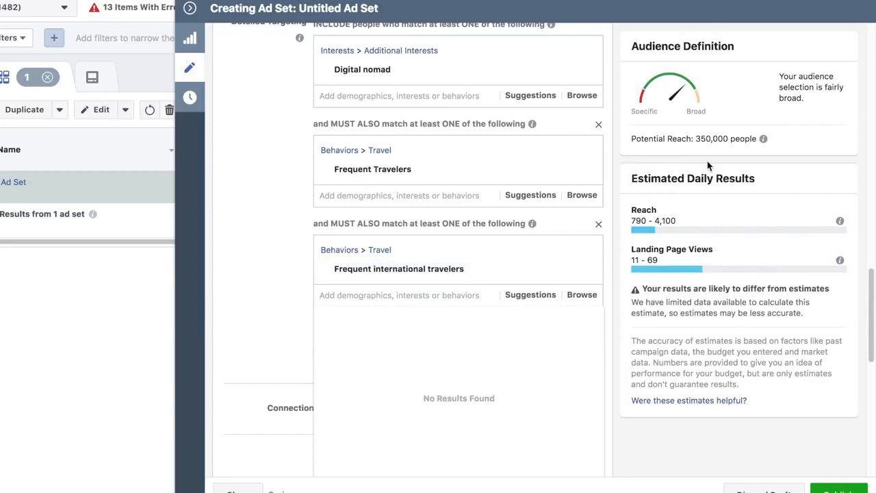
{"action": "left_click", "coordinate": [287, 279]}
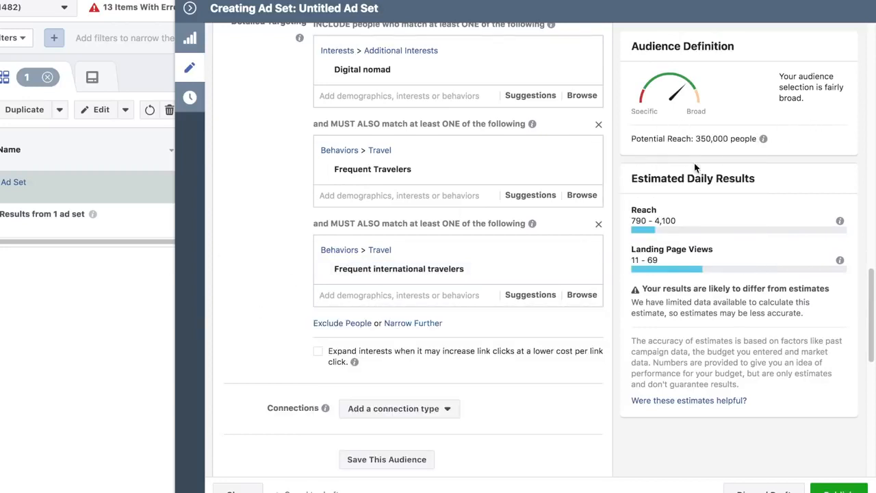
Rename the ad set as "Travelers - 35-65+ - MW".
{"action": "scroll", "coordinate": [304, 283], "scroll_direction": "down", "scroll_amount": 4}
{"action": "scroll", "coordinate": [301, 261], "scroll_direction": "up", "scroll_amount": 12}
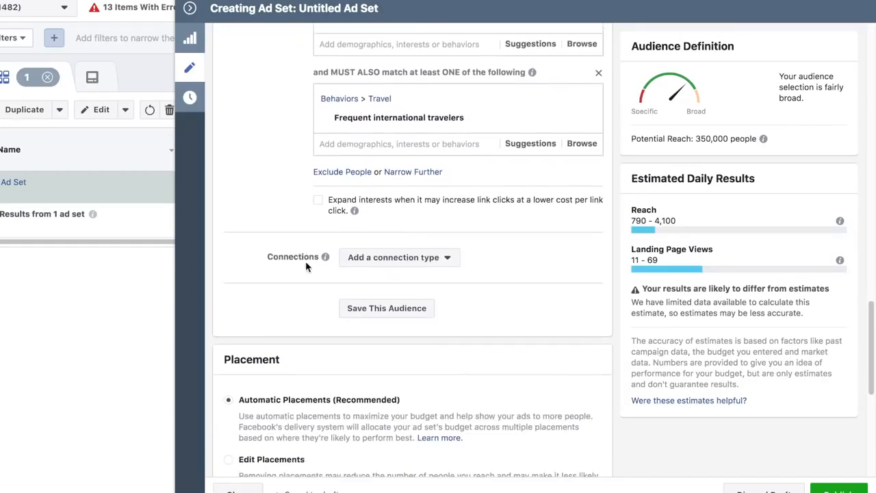
{"action": "scroll", "coordinate": [304, 265], "scroll_direction": "up", "scroll_amount": 20}
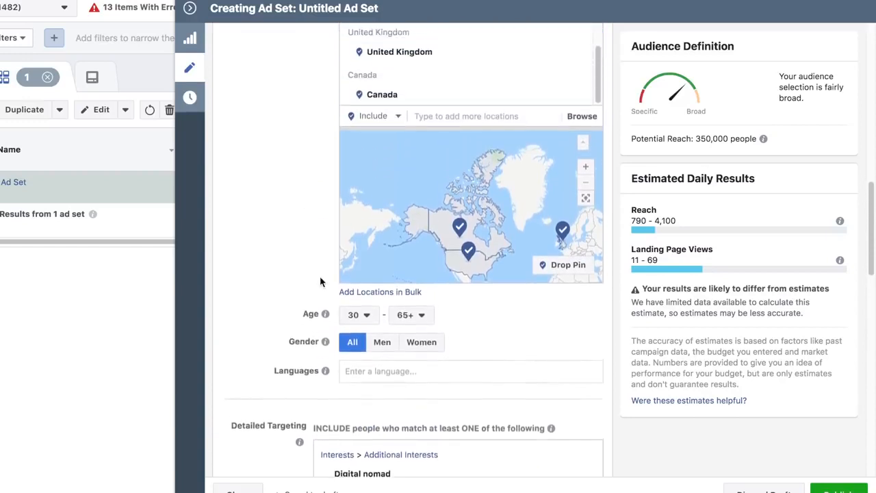
{"action": "scroll", "coordinate": [304, 193], "scroll_direction": "up", "scroll_amount": 2}
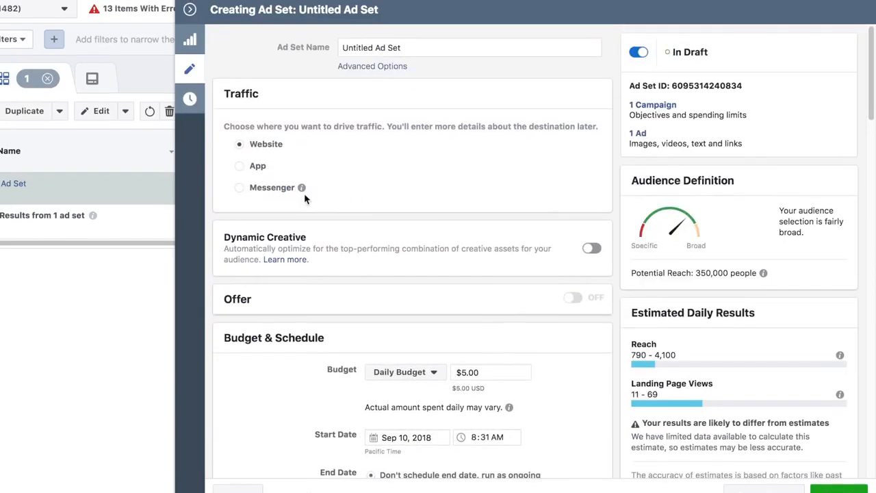
{"action": "left_click_drag", "start_coordinate": [410, 47], "coordinate": [303, 46]}
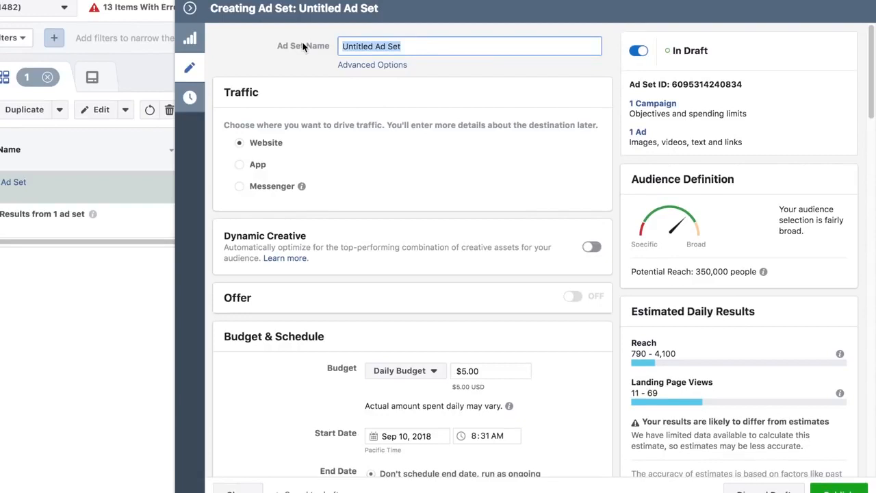
{"action": "type", "text": "Travelers - 35-65+ - MW"}
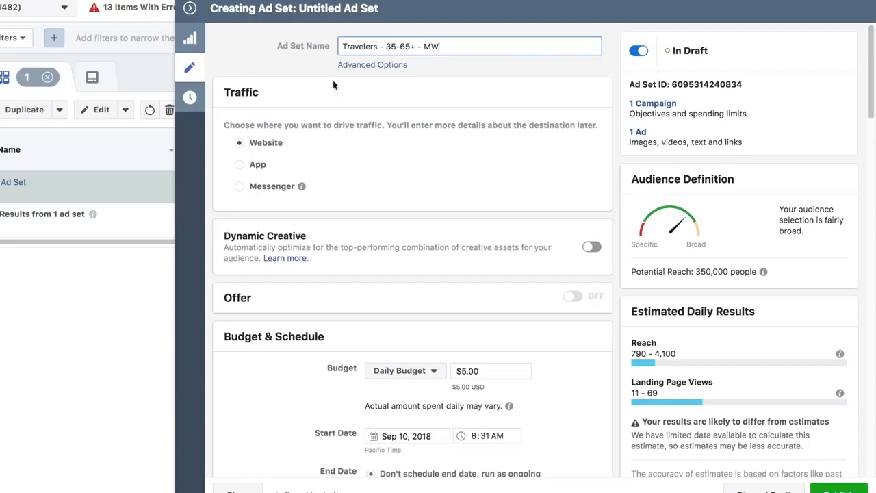
Review the ad set's budget, schedule, locations, age, targeting and placement settings.
{"action": "scroll", "coordinate": [371, 231], "scroll_direction": "down", "scroll_amount": 6}
{"action": "scroll", "coordinate": [421, 203], "scroll_direction": "up", "scroll_amount": 3}
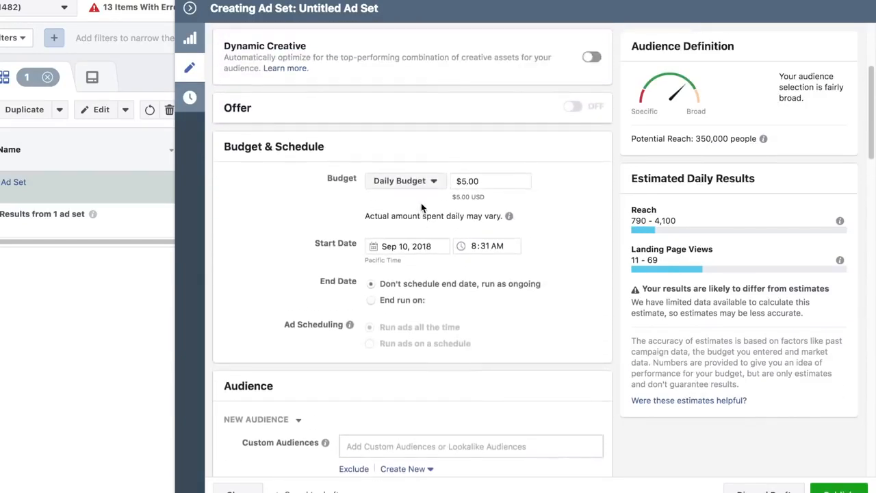
{"action": "scroll", "coordinate": [425, 206], "scroll_direction": "up", "scroll_amount": 1}
{"action": "scroll", "coordinate": [466, 239], "scroll_direction": "down", "scroll_amount": 1}
{"action": "scroll", "coordinate": [466, 239], "scroll_direction": "down", "scroll_amount": 8}
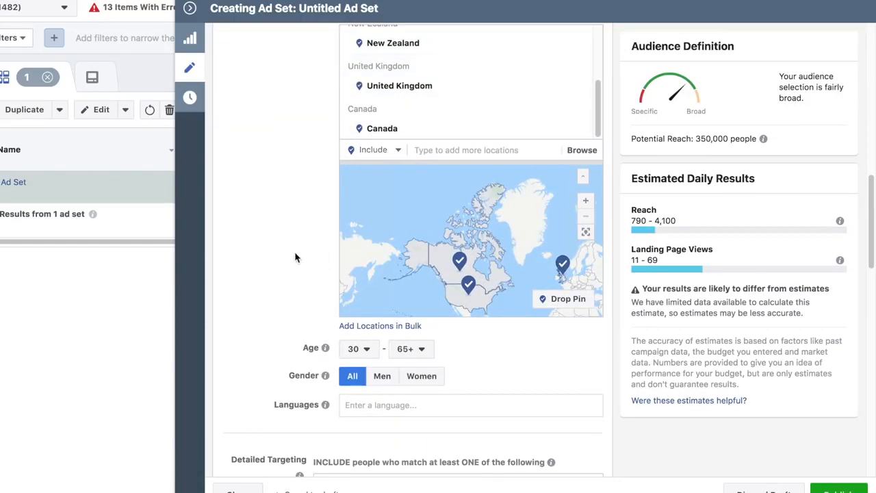
{"action": "scroll", "coordinate": [301, 253], "scroll_direction": "down", "scroll_amount": 10}
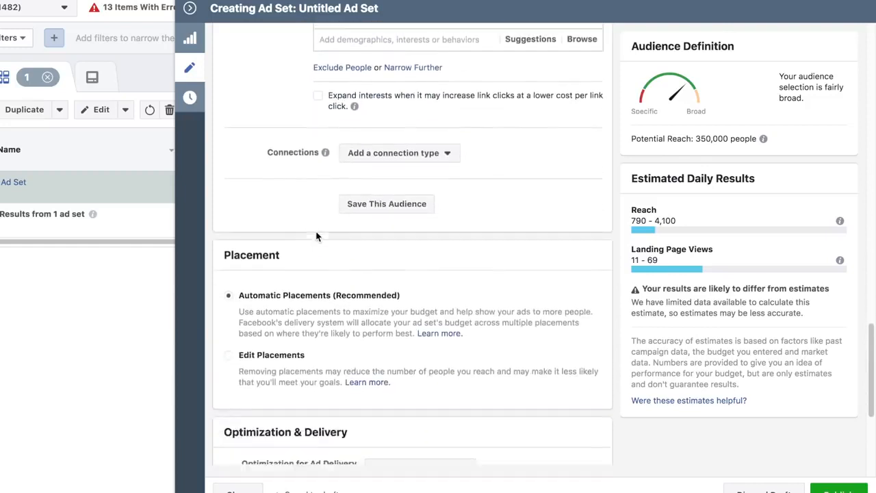
{"action": "scroll", "coordinate": [342, 243], "scroll_direction": "down", "scroll_amount": 3}
{"action": "scroll", "coordinate": [394, 123], "scroll_direction": "up", "scroll_amount": 1}
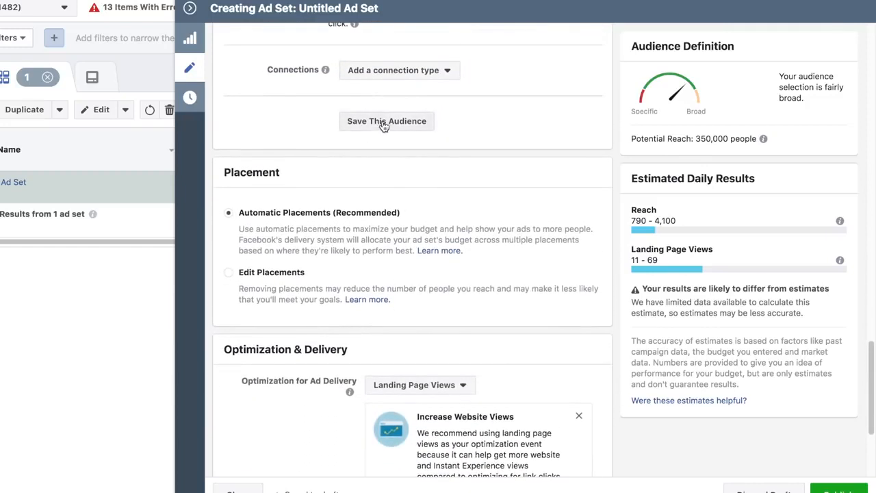
{"action": "scroll", "coordinate": [382, 129], "scroll_direction": "down", "scroll_amount": 2}
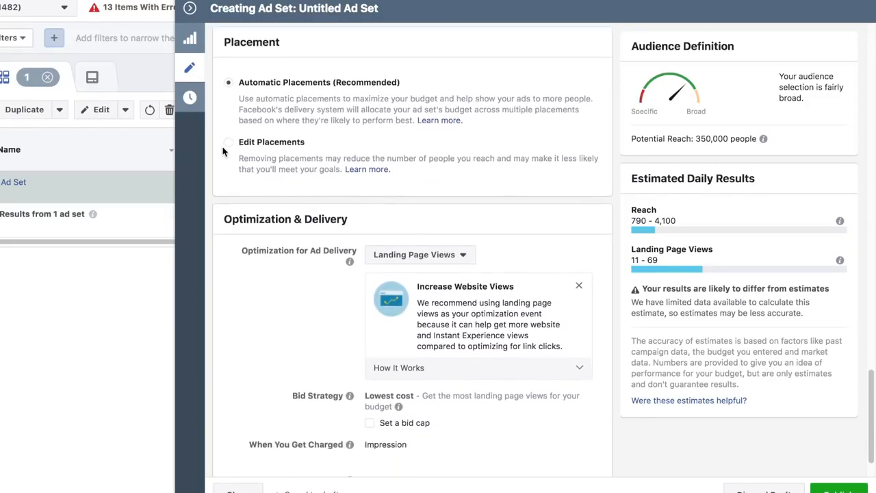
Switch to manually edited placements and keep only Facebook Feeds and the Instagram placements, excluding Audience Network and Messenger.
{"action": "left_click", "coordinate": [228, 142]}
{"action": "scroll", "coordinate": [348, 202], "scroll_direction": "down", "scroll_amount": 1}
{"action": "scroll", "coordinate": [383, 185], "scroll_direction": "down", "scroll_amount": 2}
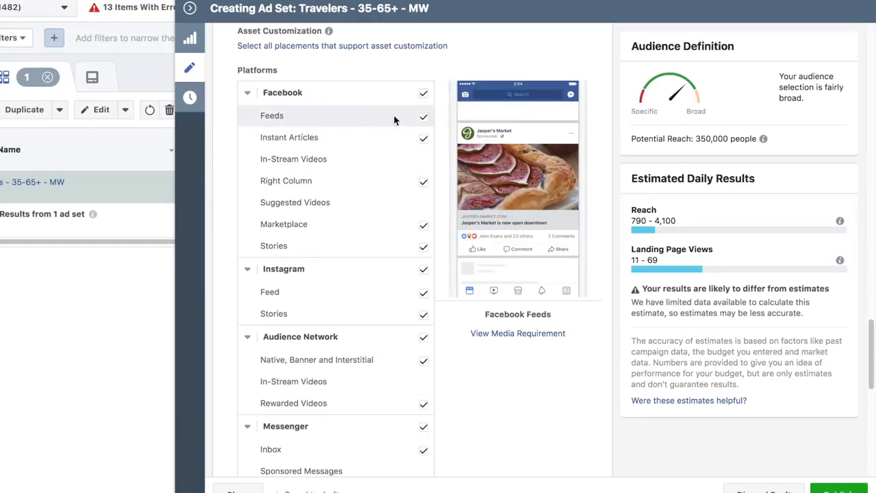
{"action": "left_click", "coordinate": [423, 93]}
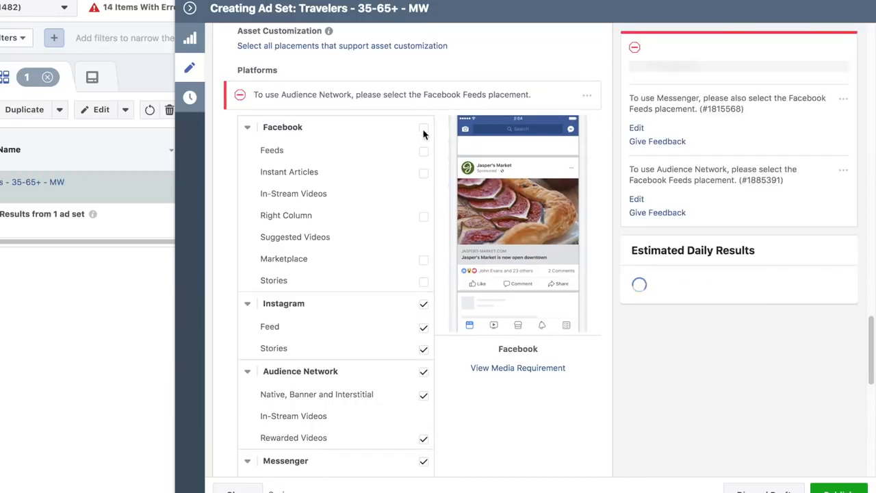
{"action": "left_click", "coordinate": [424, 151]}
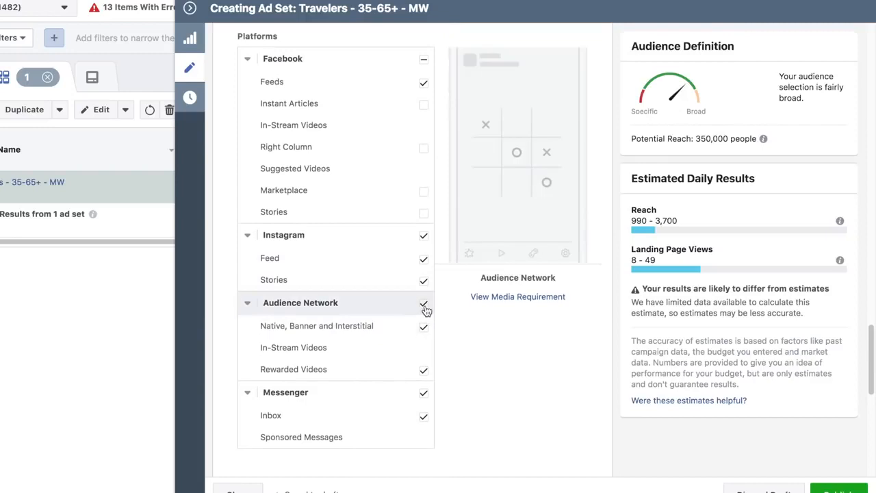
{"action": "left_click", "coordinate": [423, 304]}
{"action": "left_click", "coordinate": [423, 393]}
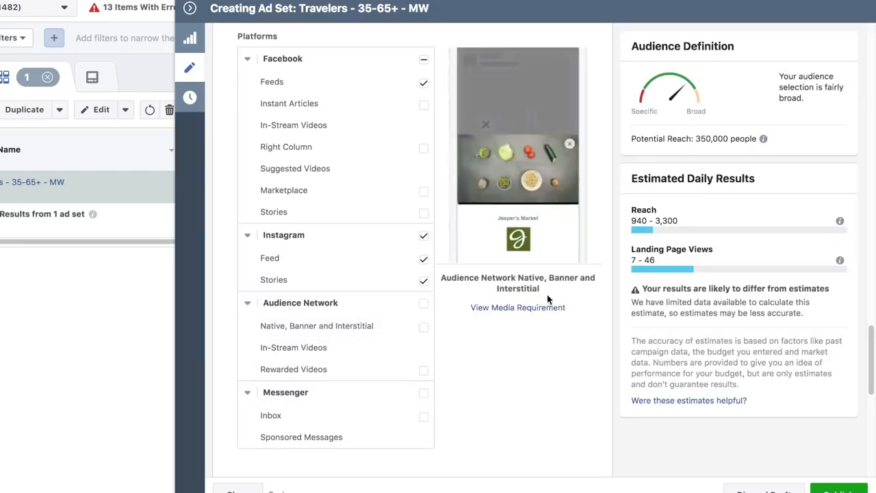
Optimize the ad set's delivery for Link Clicks and set the charging method to Link Click (CPC).
{"action": "scroll", "coordinate": [482, 325], "scroll_direction": "down", "scroll_amount": 4}
{"action": "scroll", "coordinate": [482, 330], "scroll_direction": "down", "scroll_amount": 3}
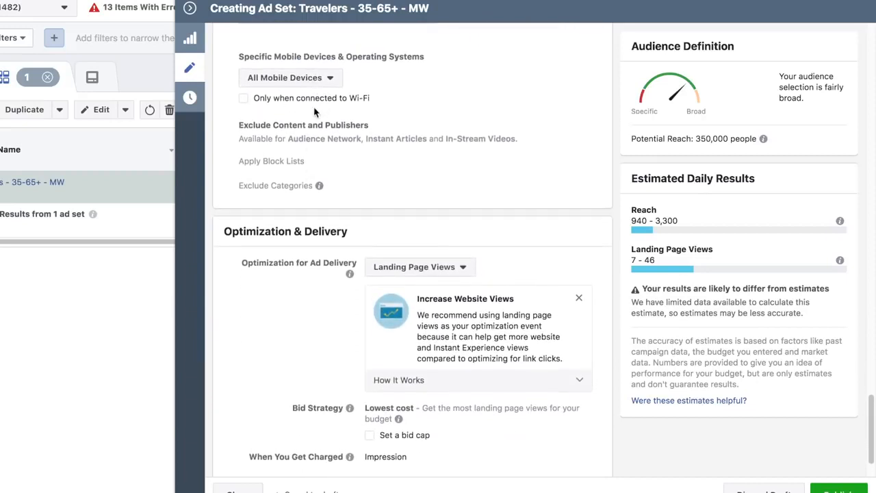
{"action": "scroll", "coordinate": [363, 125], "scroll_direction": "down", "scroll_amount": 1}
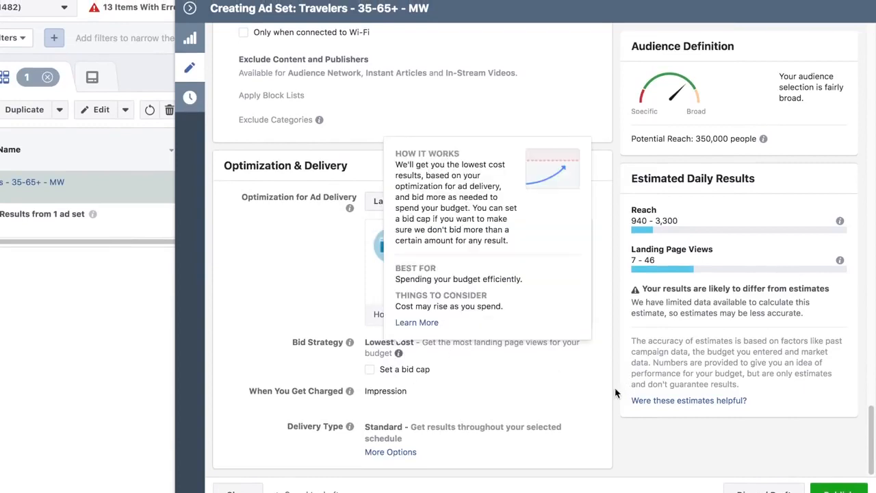
{"action": "left_click", "coordinate": [459, 209]}
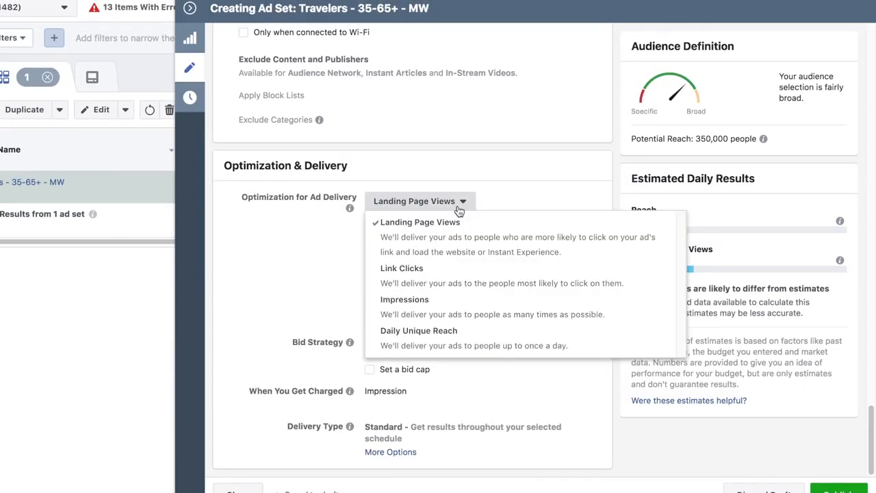
{"action": "left_click", "coordinate": [446, 269]}
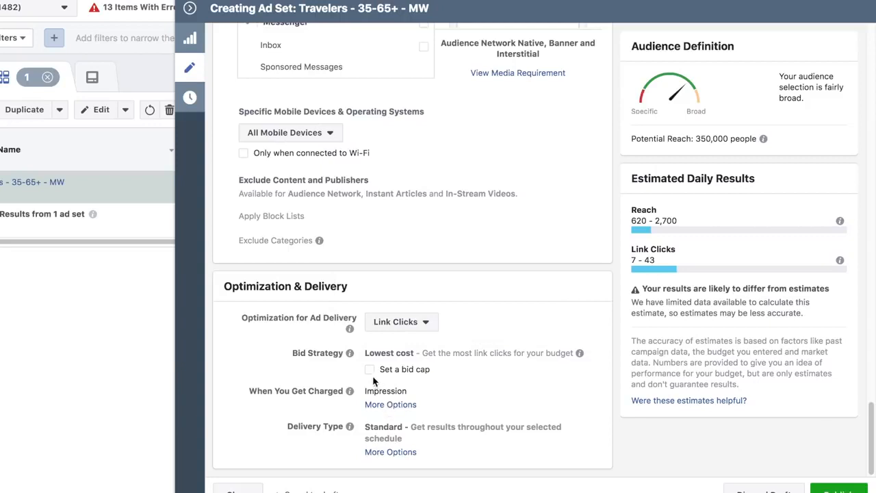
{"action": "left_click", "coordinate": [405, 406]}
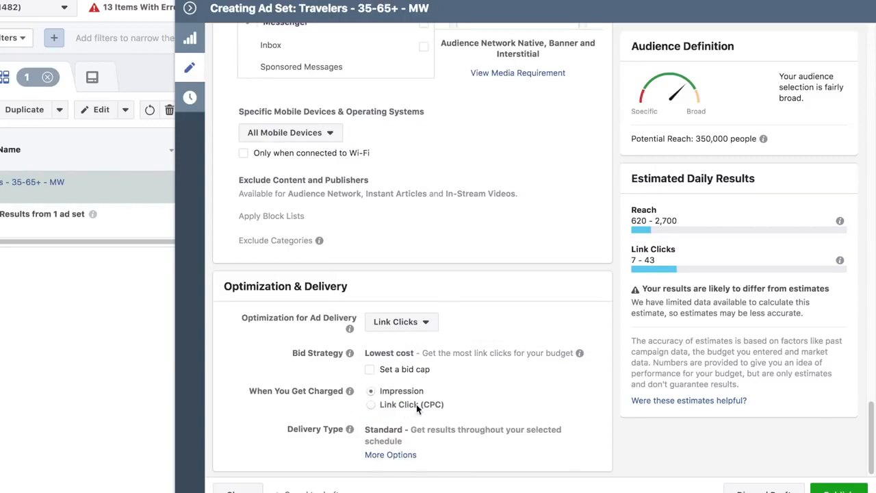
{"action": "left_click", "coordinate": [369, 404]}
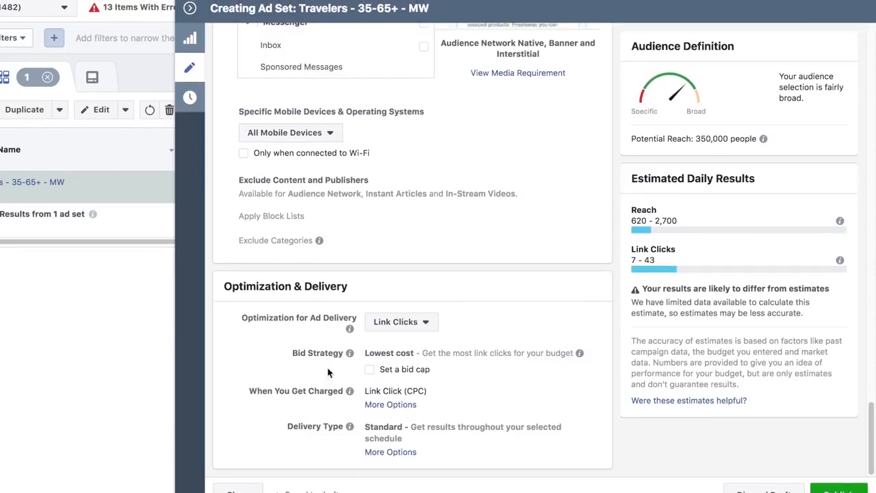
Close the ad set editor and open the campaign's untitled ad for editing.
{"action": "left_click", "coordinate": [190, 8]}
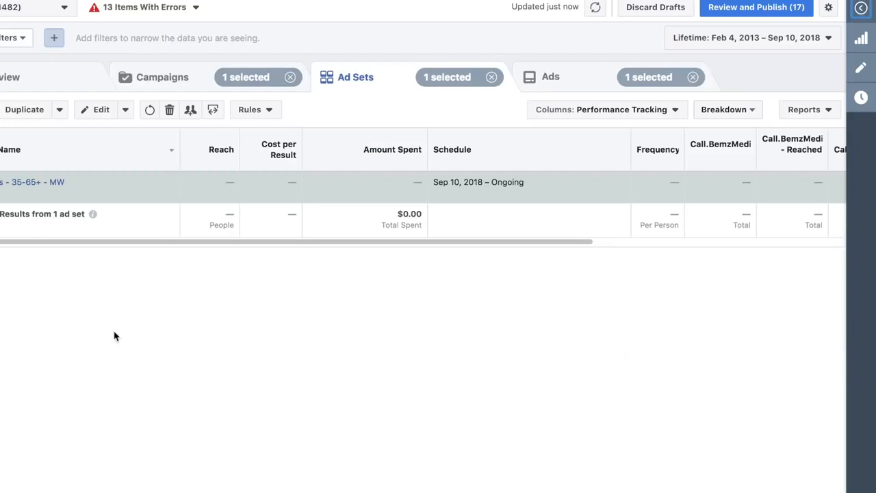
{"action": "left_click", "coordinate": [552, 78]}
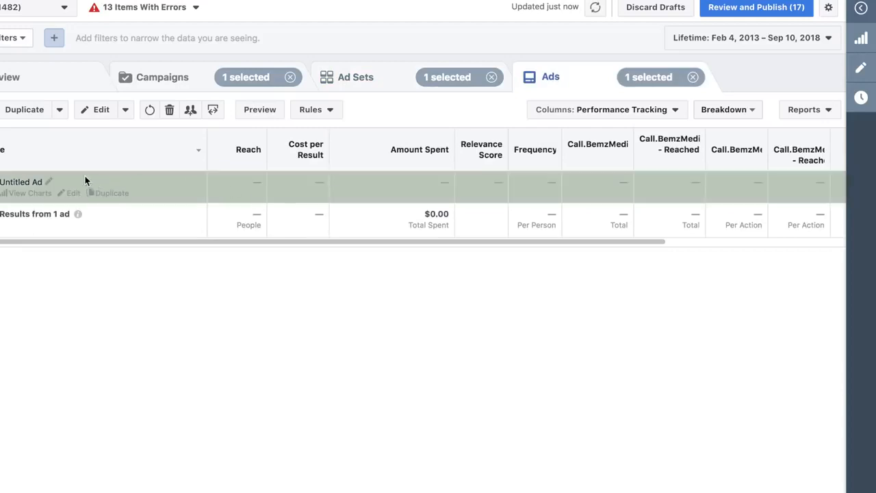
{"action": "left_click", "coordinate": [98, 112]}
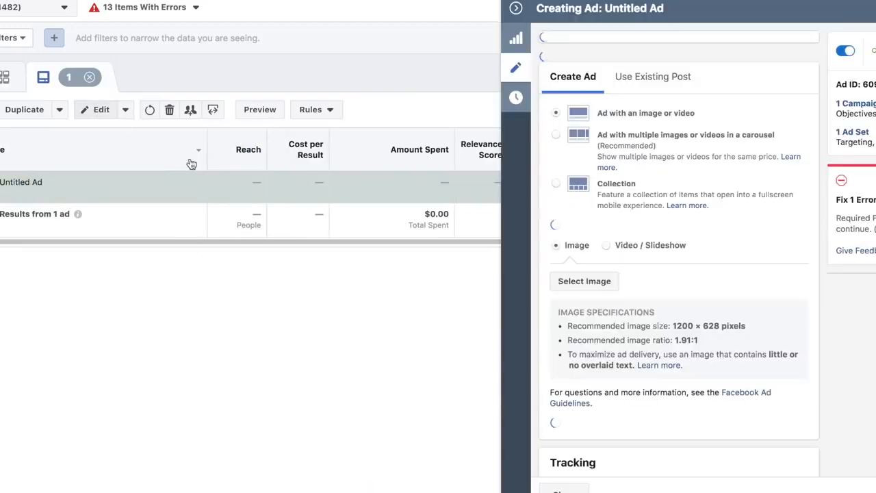
{"action": "scroll", "coordinate": [322, 328], "scroll_direction": "down", "scroll_amount": 1}
{"action": "scroll", "coordinate": [322, 329], "scroll_direction": "up", "scroll_amount": 1}
{"action": "scroll", "coordinate": [325, 326], "scroll_direction": "down", "scroll_amount": 1}
{"action": "scroll", "coordinate": [327, 325], "scroll_direction": "up", "scroll_amount": 1}
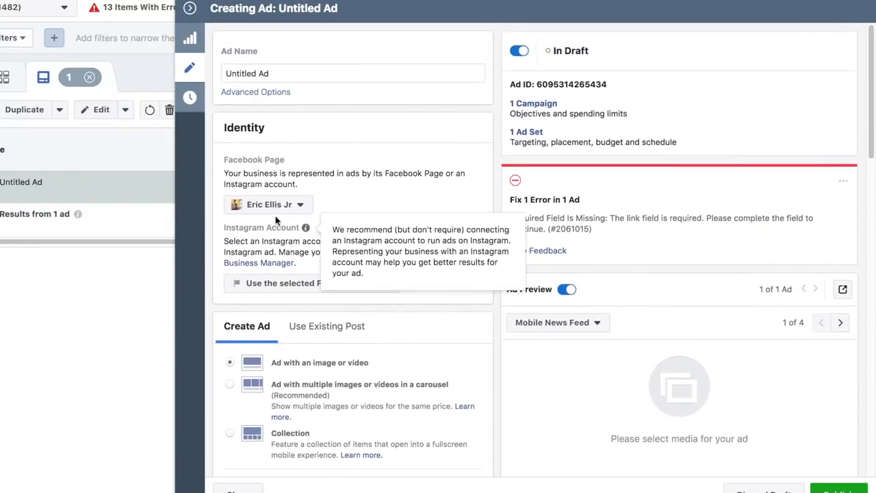
Upload free Flights.png from the computer and use it as the image of the single-image ad.
{"action": "mouse_move", "coordinate": [277, 229]}
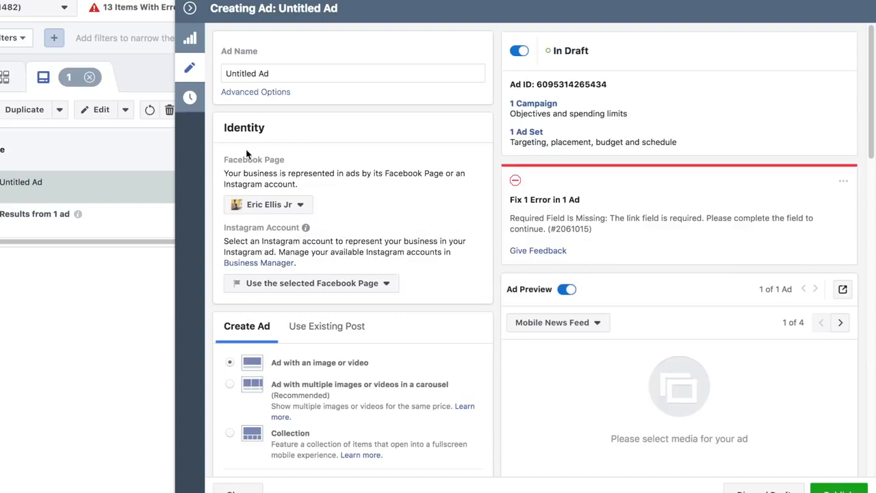
{"action": "left_click", "coordinate": [300, 208]}
{"action": "left_click", "coordinate": [367, 207]}
{"action": "scroll", "coordinate": [342, 218], "scroll_direction": "down", "scroll_amount": 3}
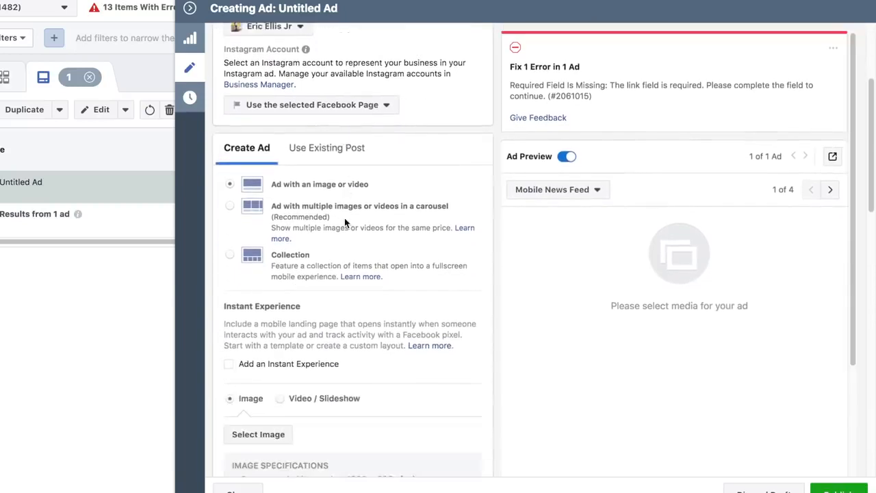
{"action": "scroll", "coordinate": [345, 218], "scroll_direction": "down", "scroll_amount": 3}
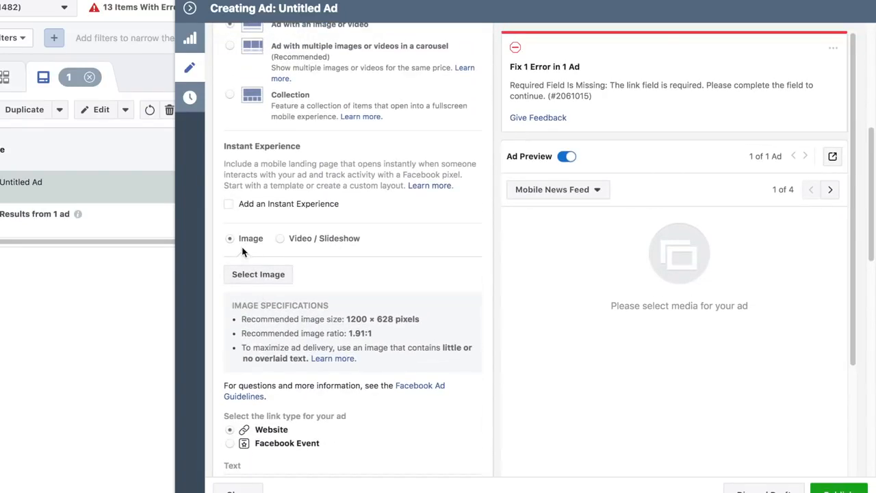
{"action": "left_click", "coordinate": [254, 275]}
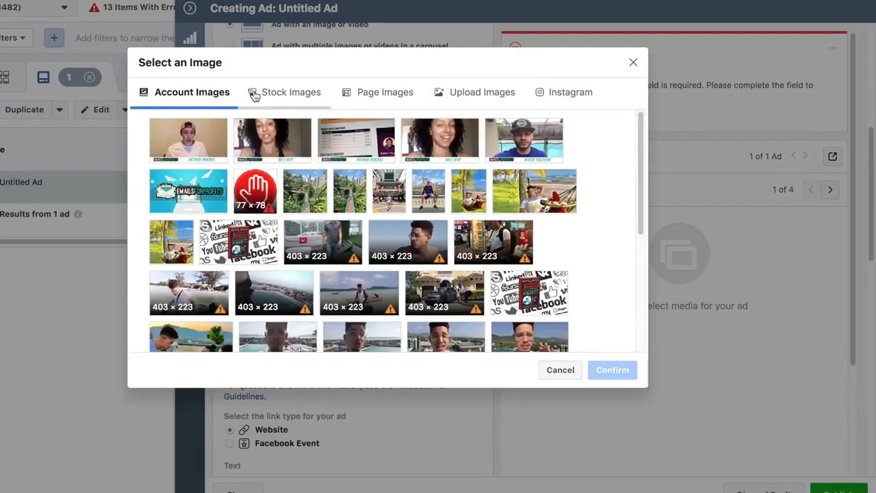
{"action": "left_click", "coordinate": [464, 98]}
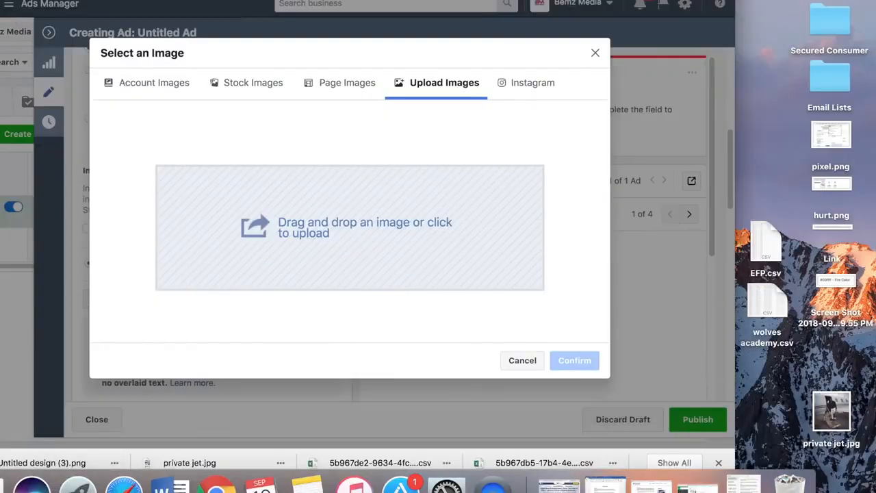
{"action": "left_click_drag", "start_coordinate": [0, 233], "coordinate": [226, 239]}
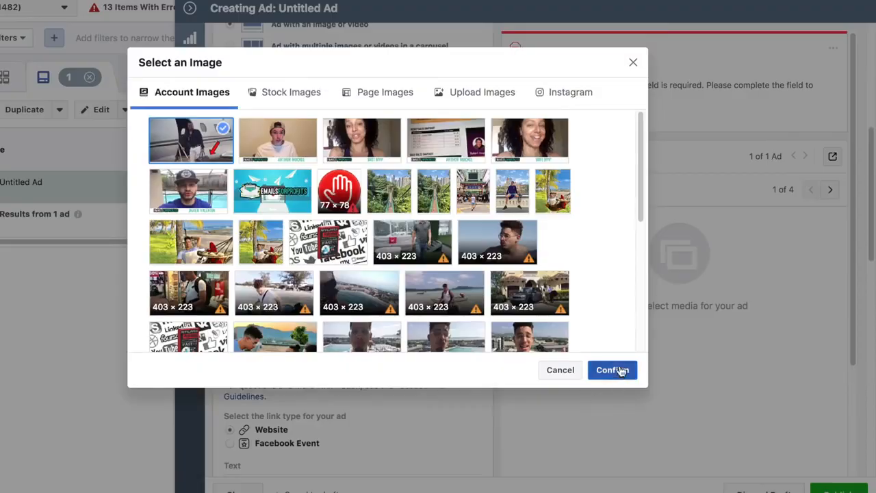
{"action": "left_click", "coordinate": [615, 370]}
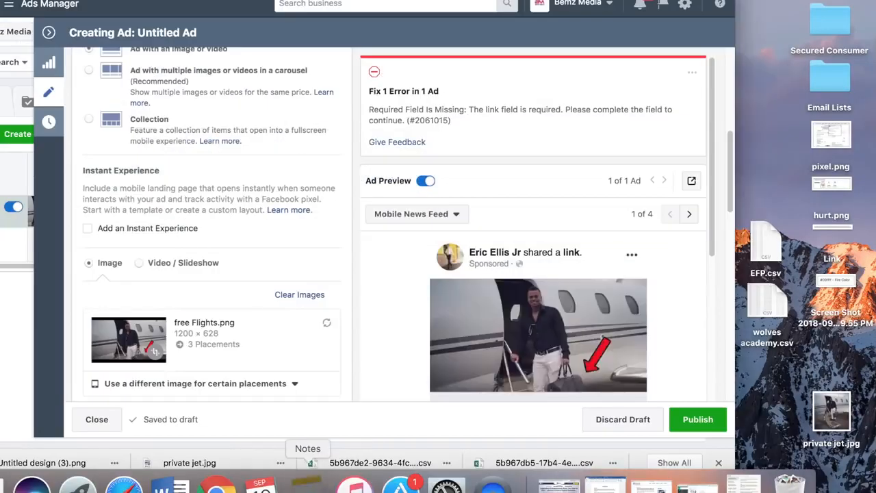
Copy the headline "This Is PISSING Off Commercial Airlines!" from the Notes app into the ad's Headline field.
{"action": "left_click", "coordinate": [307, 481]}
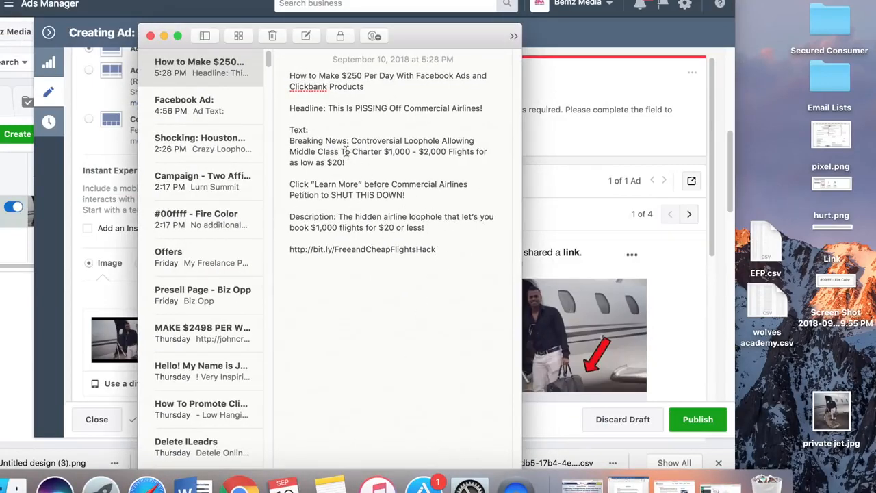
{"action": "left_click_drag", "start_coordinate": [487, 108], "coordinate": [330, 115]}
{"action": "key", "text": "ctrl+c"}
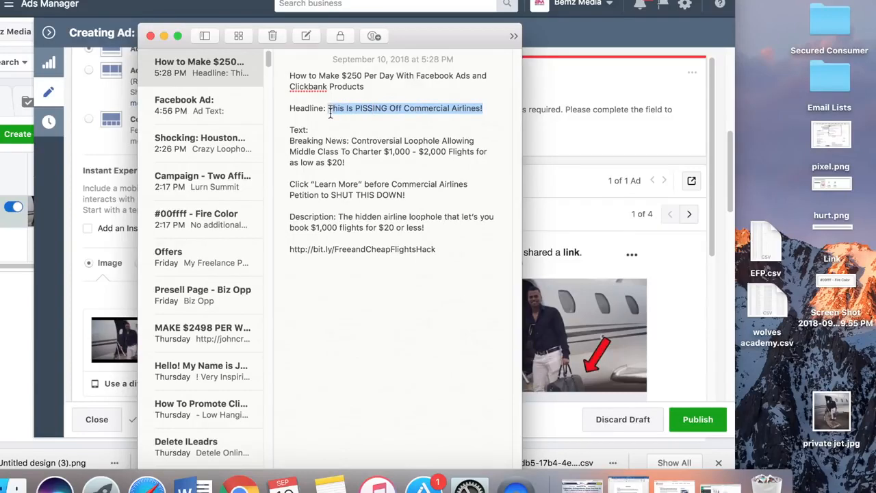
{"action": "left_click", "coordinate": [623, 248]}
{"action": "scroll", "coordinate": [206, 274], "scroll_direction": "down", "scroll_amount": 5}
{"action": "scroll", "coordinate": [192, 296], "scroll_direction": "down", "scroll_amount": 5}
{"action": "left_click", "coordinate": [144, 151]}
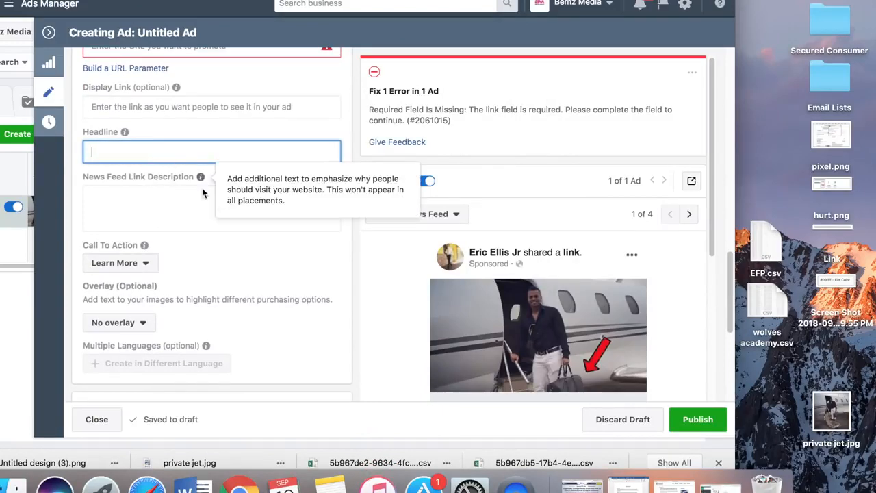
{"action": "key", "text": "ctrl+v"}
Copy only the "Breaking News: Controversial Loophole" paragraph from Notes into the ad's Text field.
{"action": "left_click", "coordinate": [331, 485]}
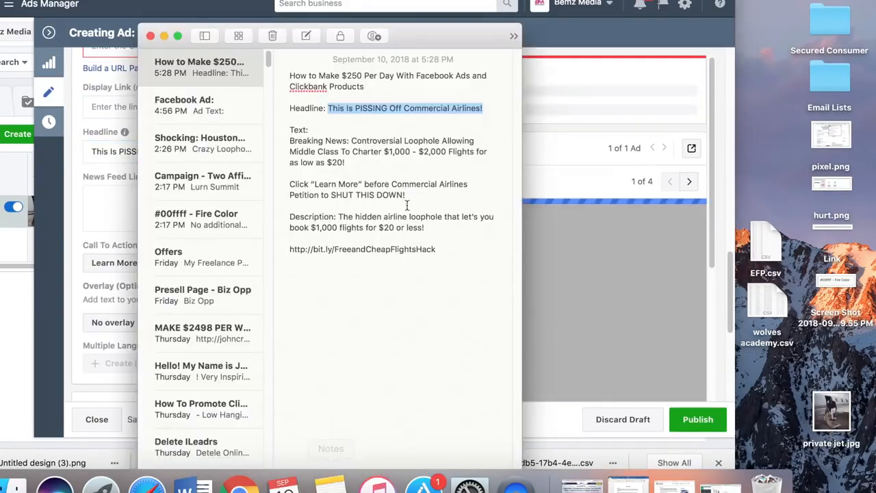
{"action": "left_click_drag", "start_coordinate": [353, 167], "coordinate": [287, 144]}
{"action": "key", "text": "super+c"}
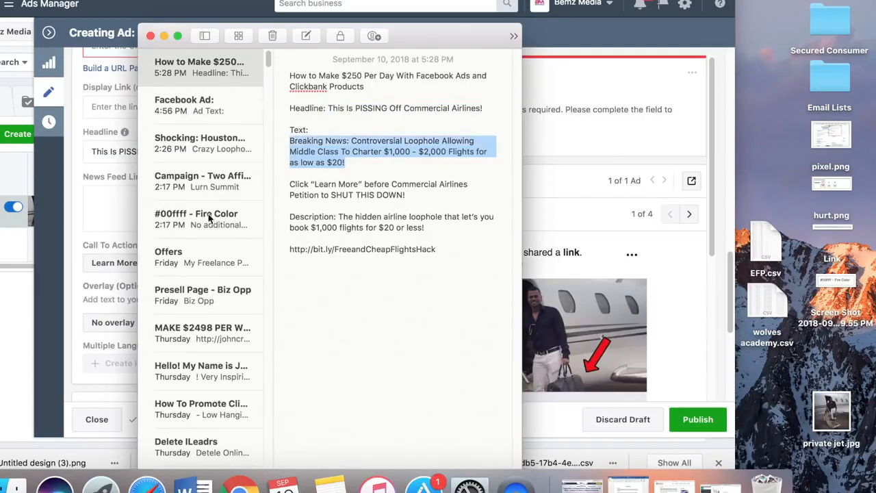
{"action": "left_click", "coordinate": [108, 222]}
{"action": "left_click", "coordinate": [120, 202]}
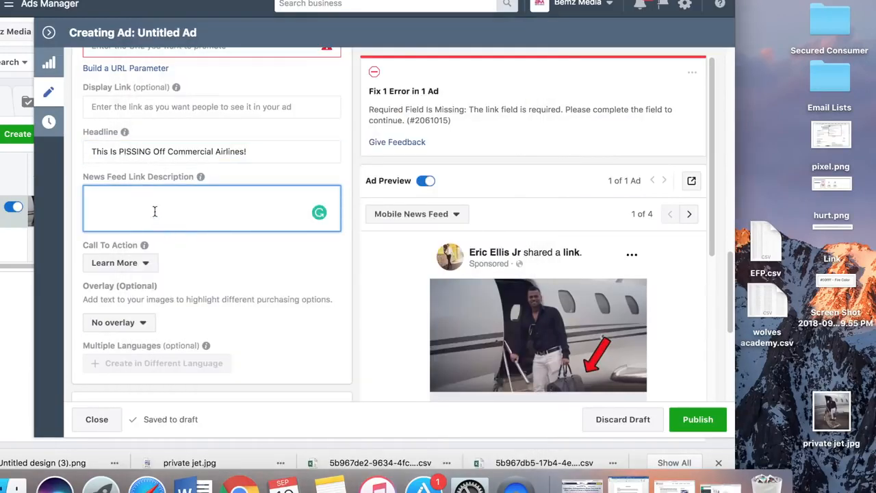
{"action": "scroll", "coordinate": [144, 192], "scroll_direction": "up", "scroll_amount": 5}
{"action": "left_click", "coordinate": [125, 134]}
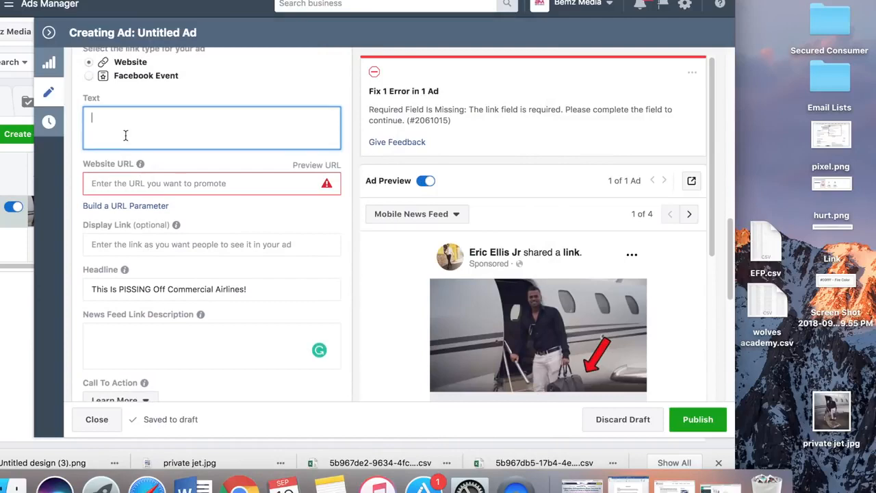
{"action": "key", "text": "super+v"}
Copy "The hidden airline loophole that let's you book $1,000 flights for $20 or less!" from Notes into the ad's News Feed Link Description.
{"action": "left_click", "coordinate": [331, 484]}
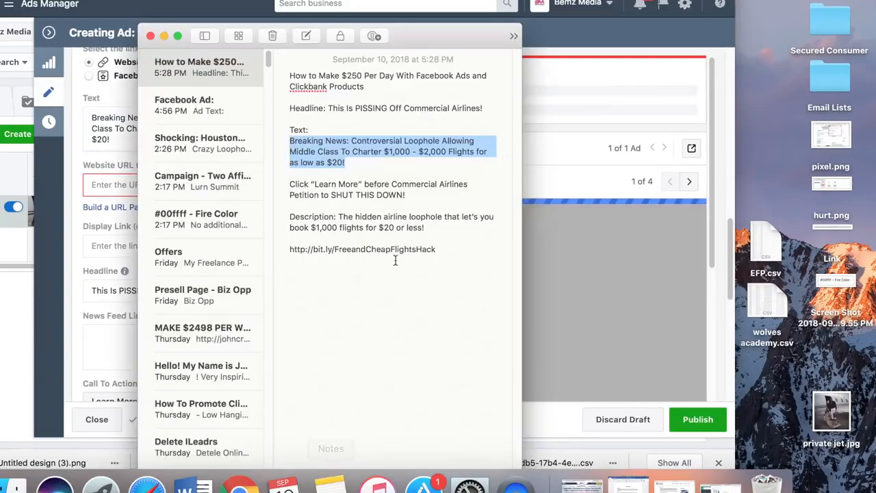
{"action": "left_click_drag", "start_coordinate": [424, 230], "coordinate": [335, 218]}
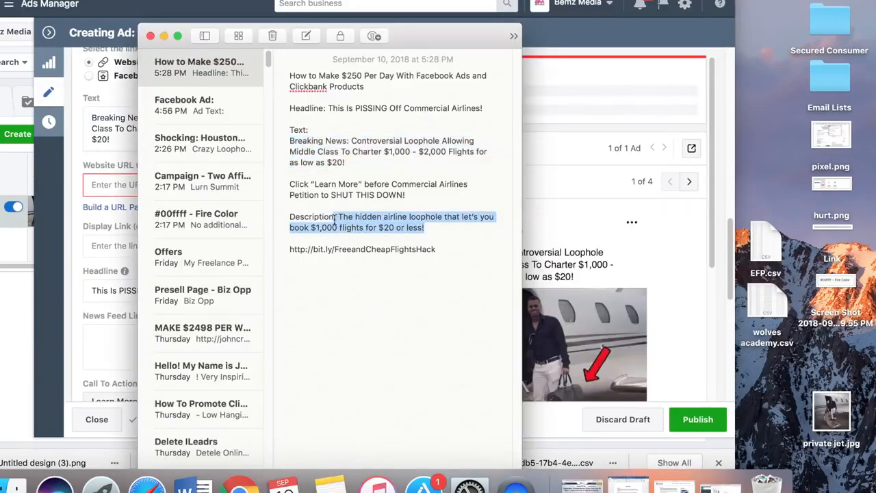
{"action": "key", "text": "super+c"}
{"action": "left_click", "coordinate": [103, 263]}
{"action": "left_click", "coordinate": [154, 357]}
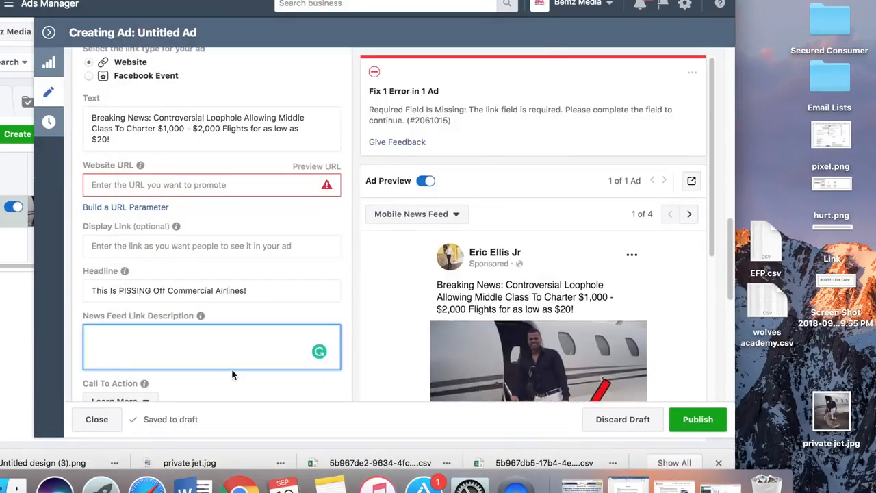
{"action": "key", "text": "super+v"}
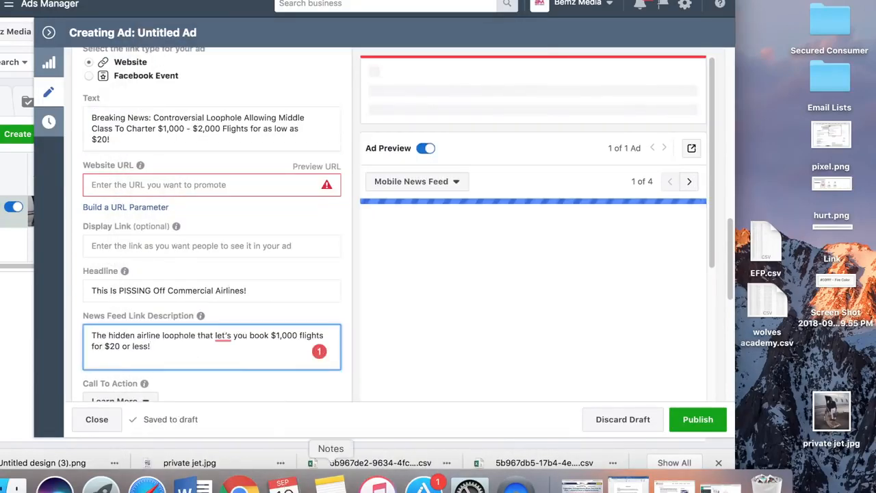
{"action": "left_click", "coordinate": [330, 482]}
{"action": "left_click_drag", "start_coordinate": [437, 249], "coordinate": [280, 248]}
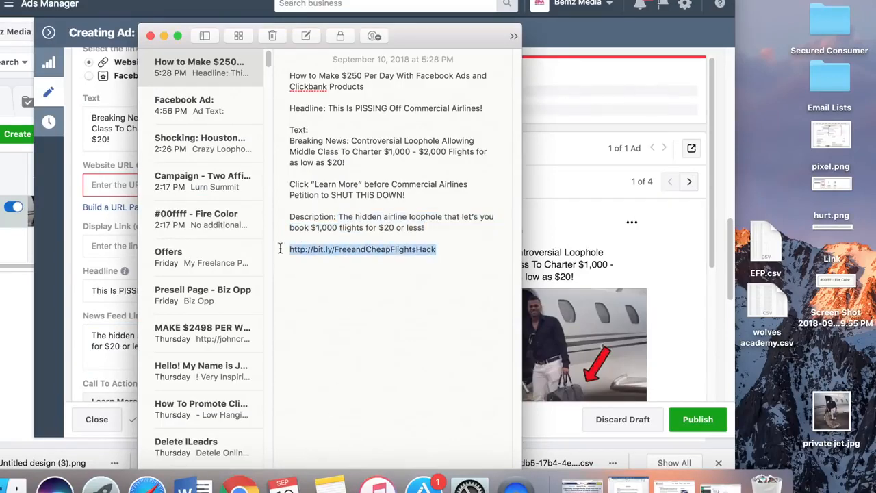
{"action": "key", "text": "super+c"}
{"action": "left_click", "coordinate": [119, 179]}
{"action": "left_click", "coordinate": [119, 179]}
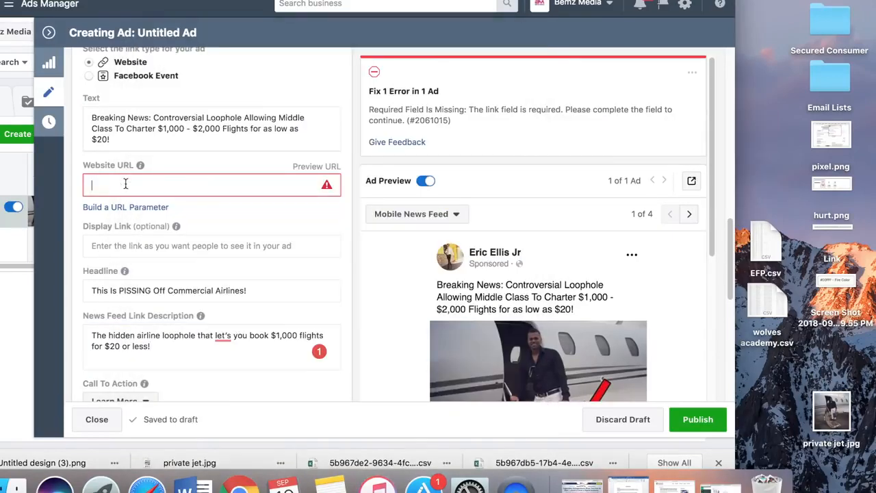
{"action": "key", "text": "super+v"}
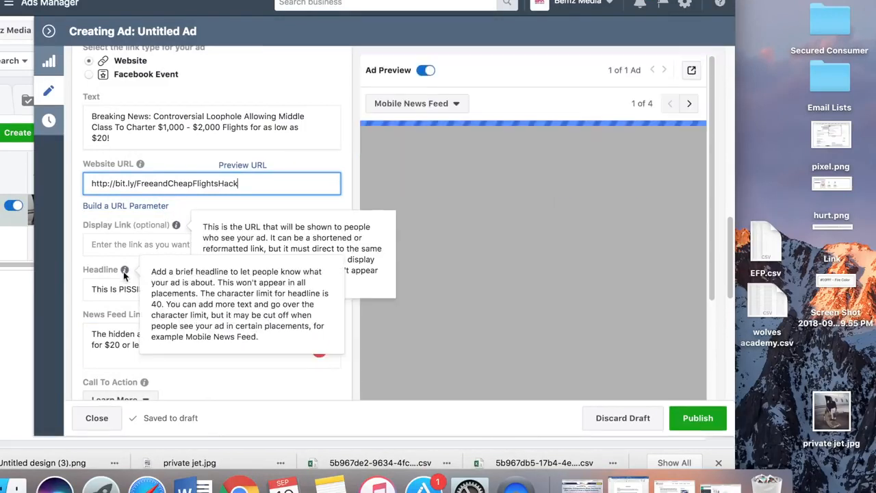
Replace the ad's text with both Notes paragraphs, from "Breaking News: Controversial Loophole" through "Petition to SHUT THIS DOWN!".
{"action": "scroll", "coordinate": [201, 247], "scroll_direction": "down", "scroll_amount": 5}
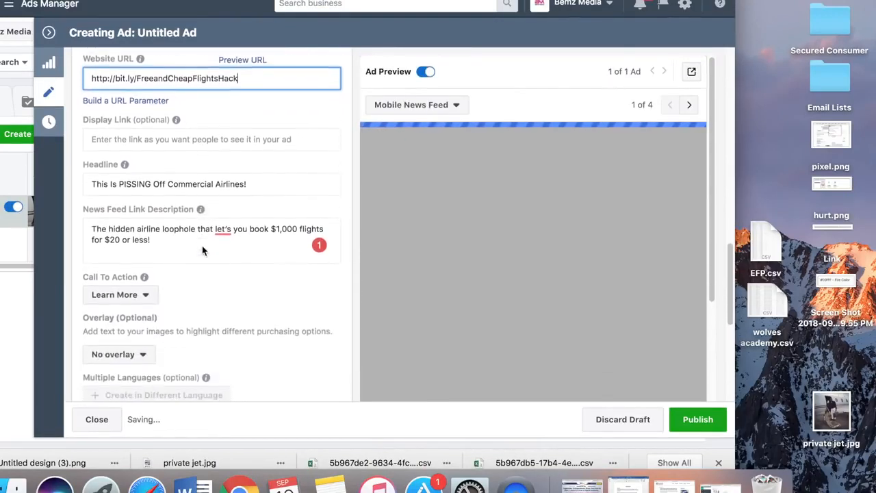
{"action": "scroll", "coordinate": [194, 246], "scroll_direction": "up", "scroll_amount": 1}
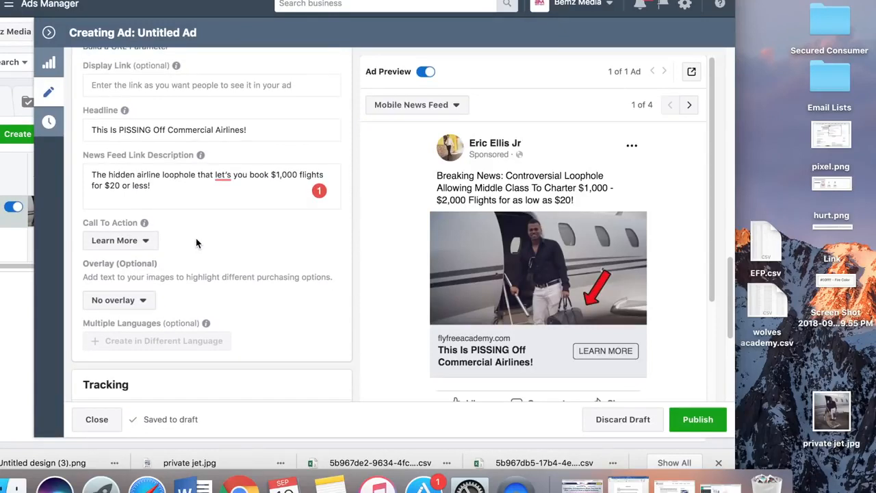
{"action": "scroll", "coordinate": [199, 243], "scroll_direction": "up", "scroll_amount": 3}
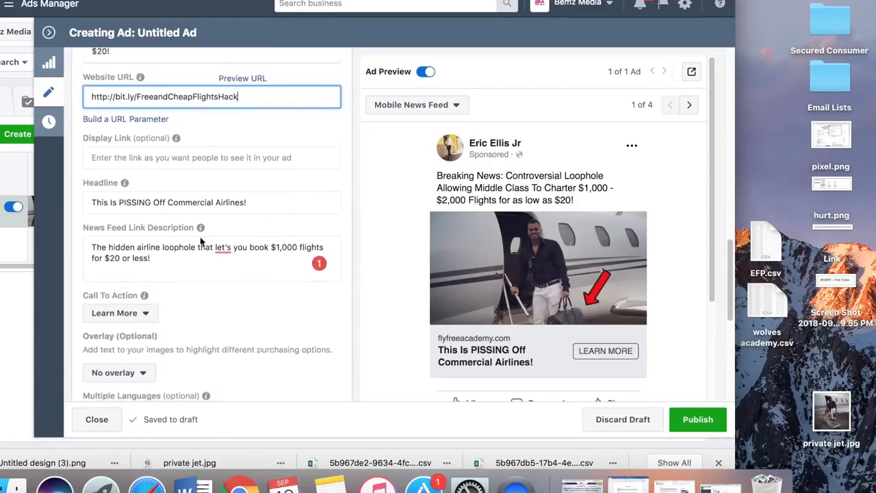
{"action": "scroll", "coordinate": [201, 236], "scroll_direction": "up", "scroll_amount": 1}
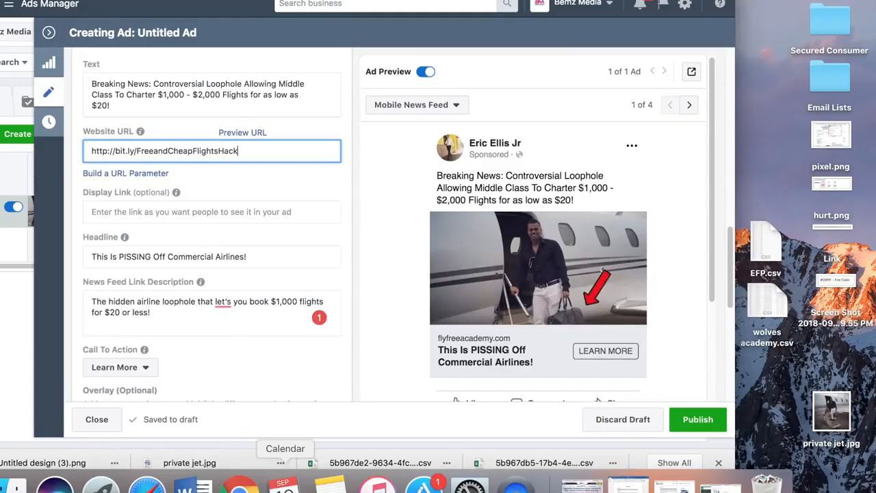
{"action": "left_click", "coordinate": [330, 482]}
{"action": "left_click_drag", "start_coordinate": [405, 195], "coordinate": [285, 146]}
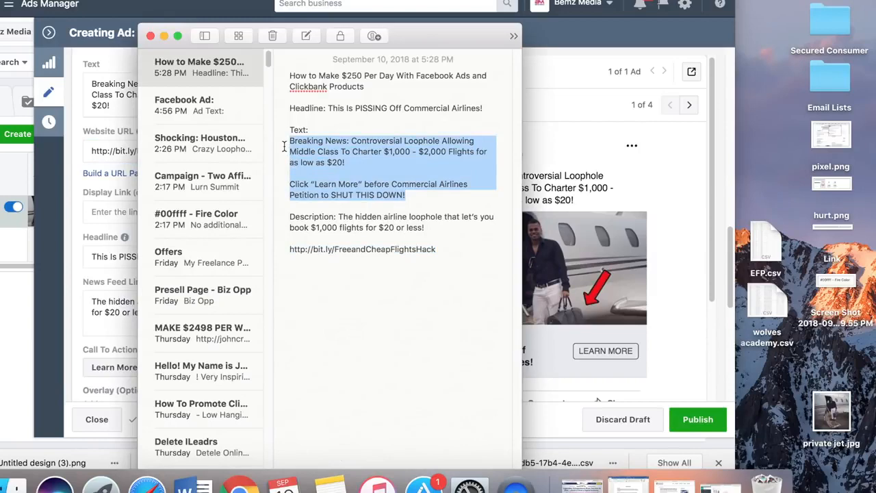
{"action": "left_click", "coordinate": [91, 215]}
{"action": "left_click_drag", "start_coordinate": [168, 106], "coordinate": [74, 83]}
{"action": "key", "text": "super+v"}
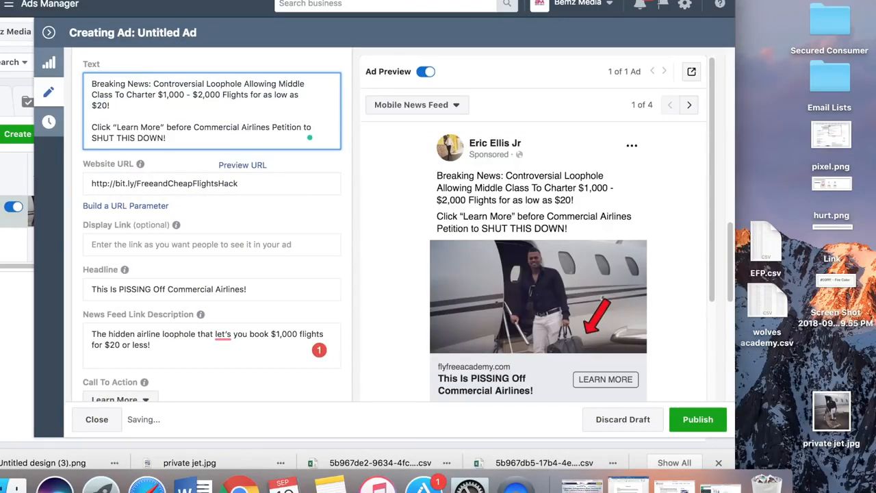
Open Google in a new browser tab and search for "emoji".
{"action": "key", "text": "super+t"}
{"action": "type", "text": "go"}
{"action": "key", "text": "Return"}
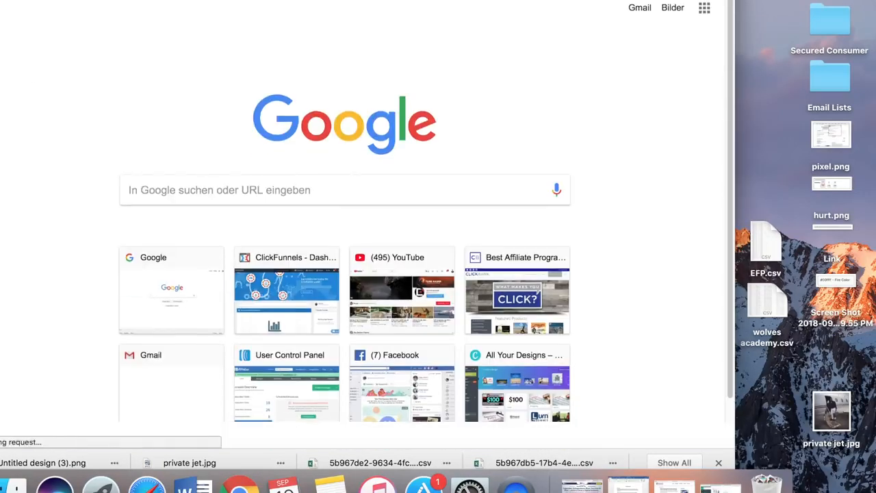
{"action": "type", "text": "emoji"}
{"action": "key", "text": "Return"}
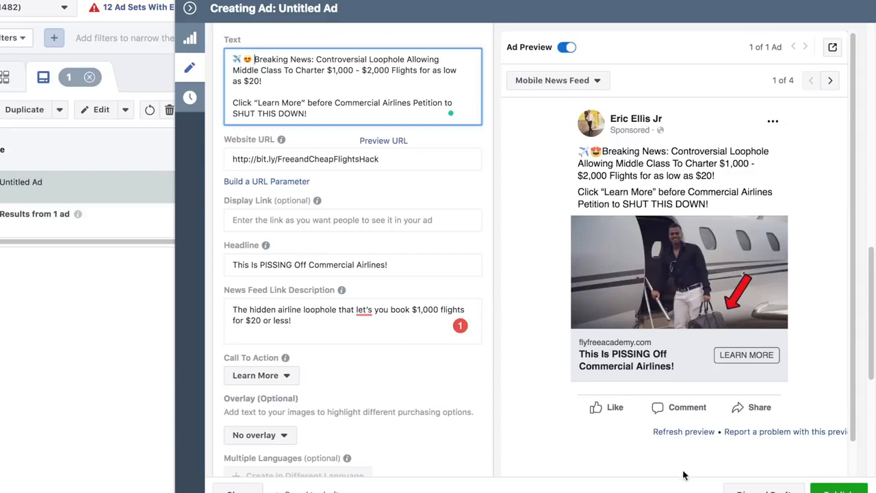
Collapse the ad editor to return to the ads list.
{"action": "left_click", "coordinate": [190, 10]}
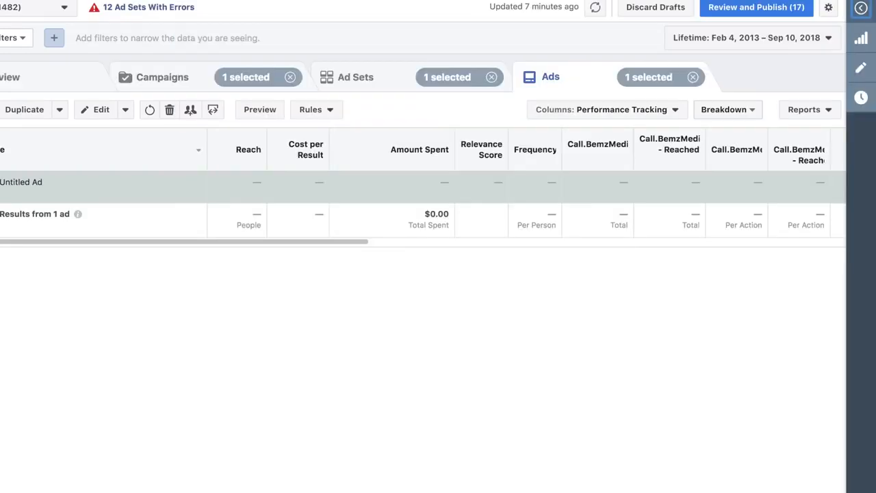